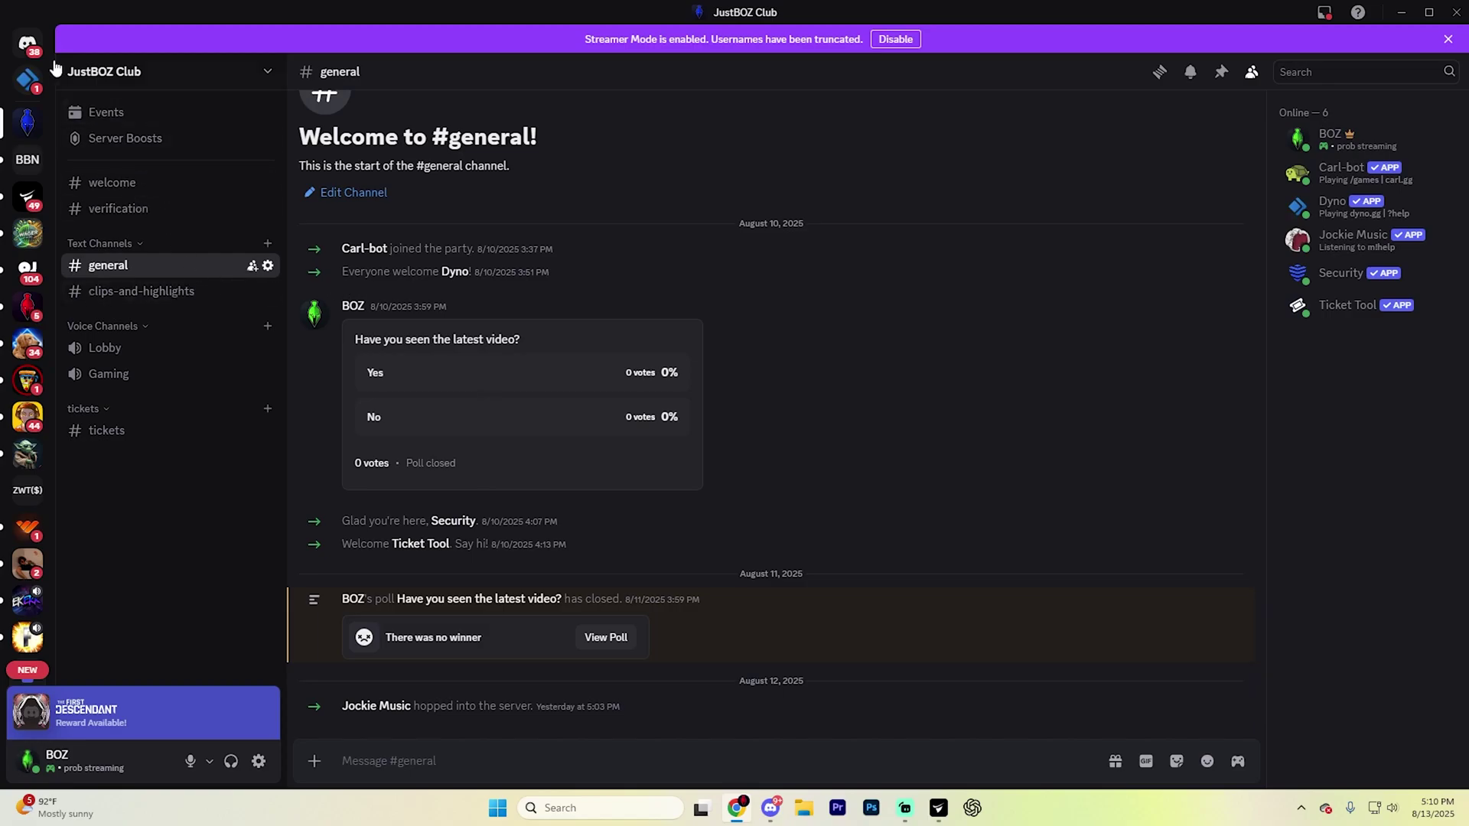
- Search Discover's app directory for Vulcan and open the Vulcan games app that tracks Blox Fruits values and stocks
scroll(28, 473, "down", 4)
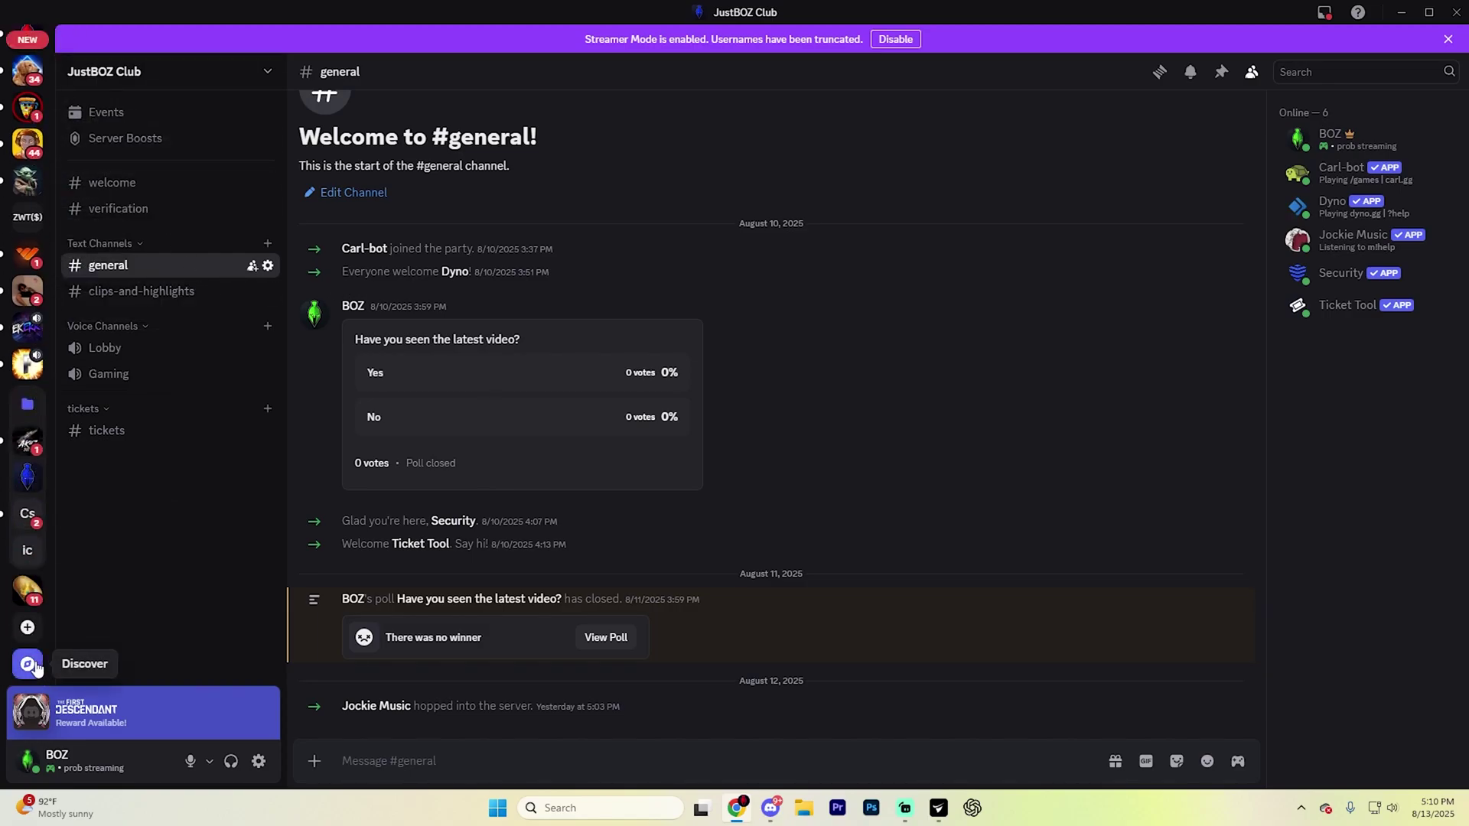
left_click(29, 664)
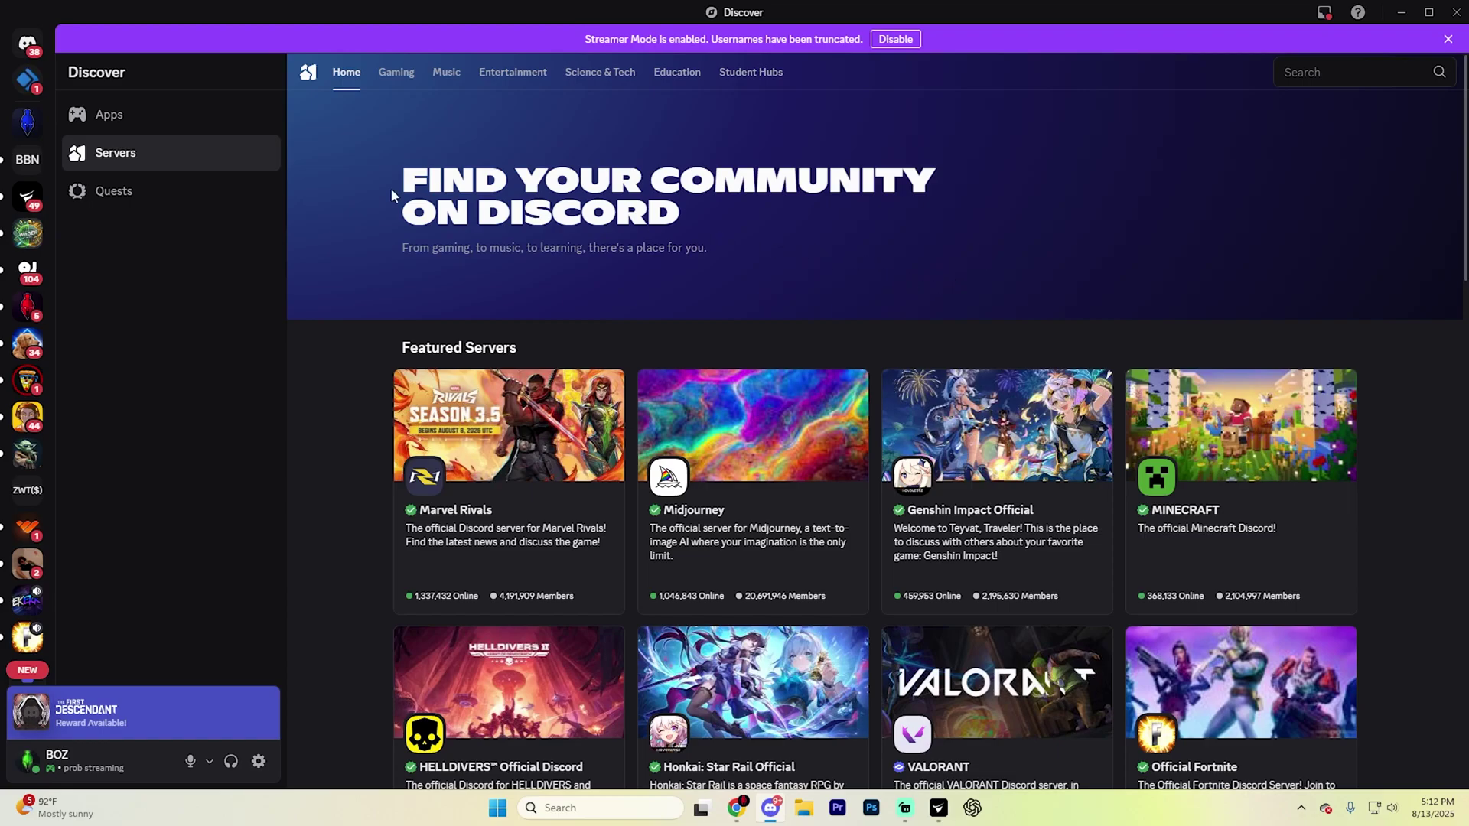
left_click(142, 128)
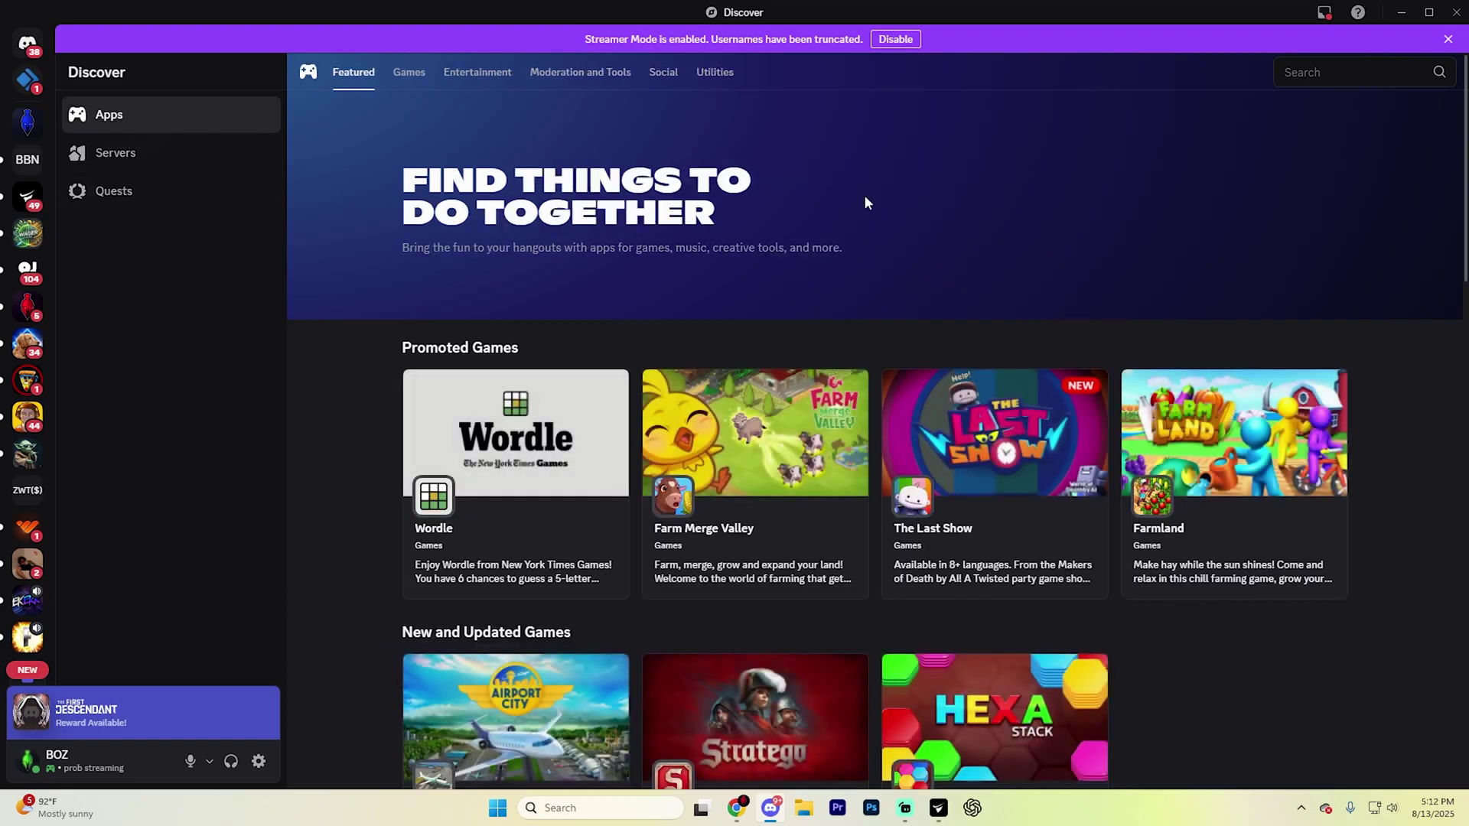
left_click(1339, 74)
type("Vulcan")
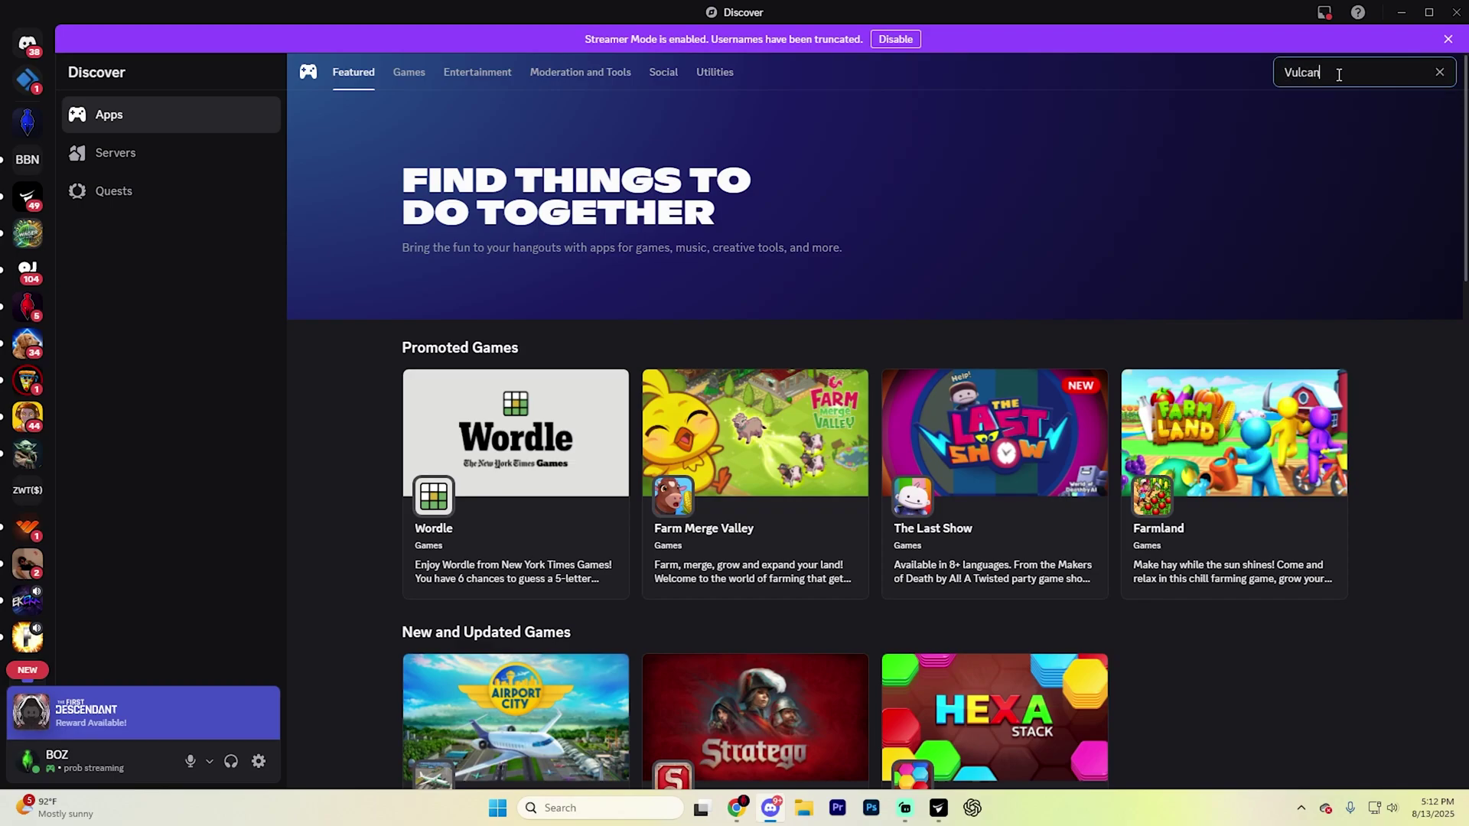
key("Return")
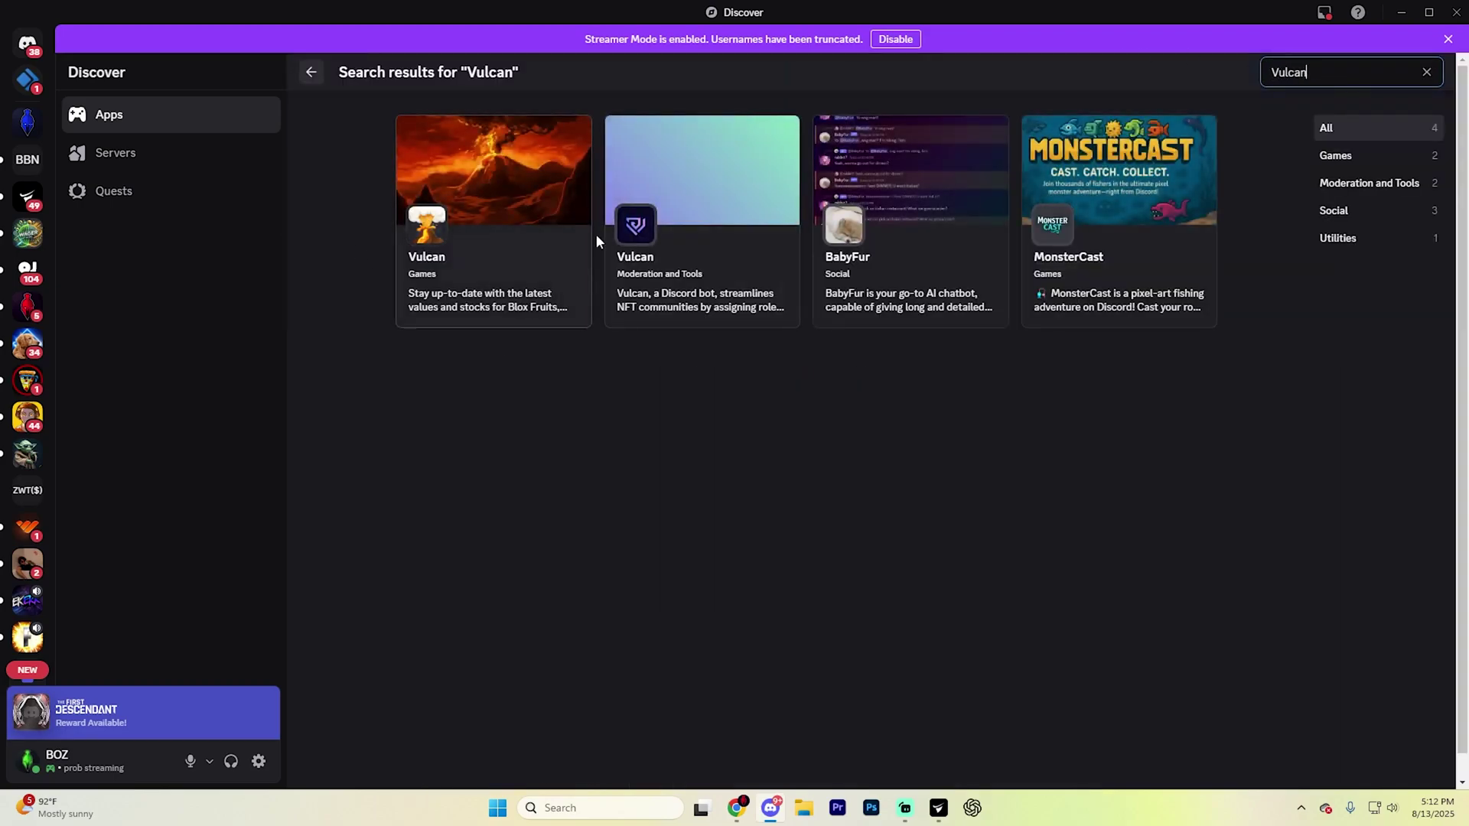
left_click(509, 212)
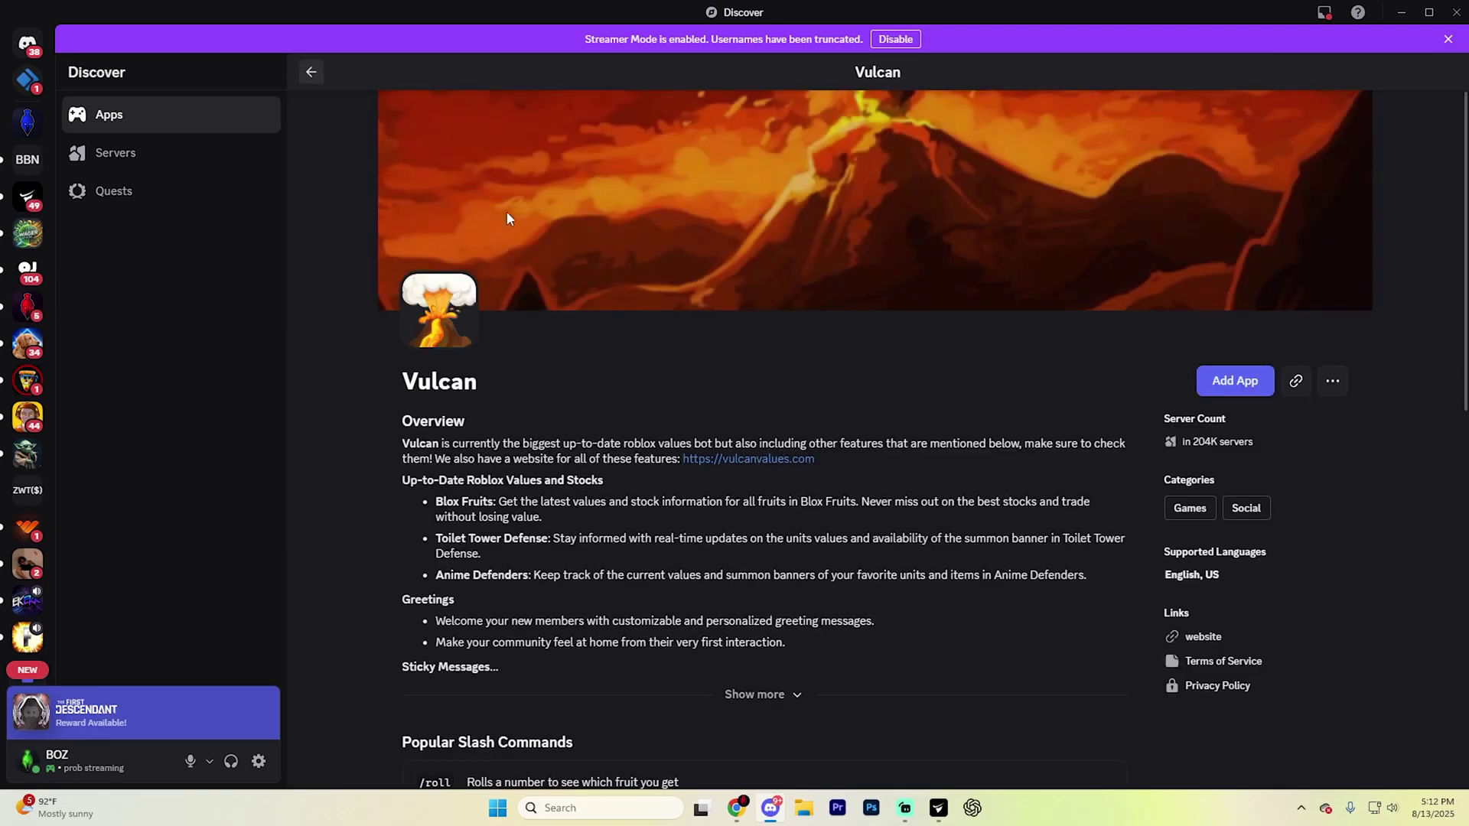
- Add the Vulcan app to the JustBOZ Club server and authorize it with all its requested permissions
left_click(1219, 380)
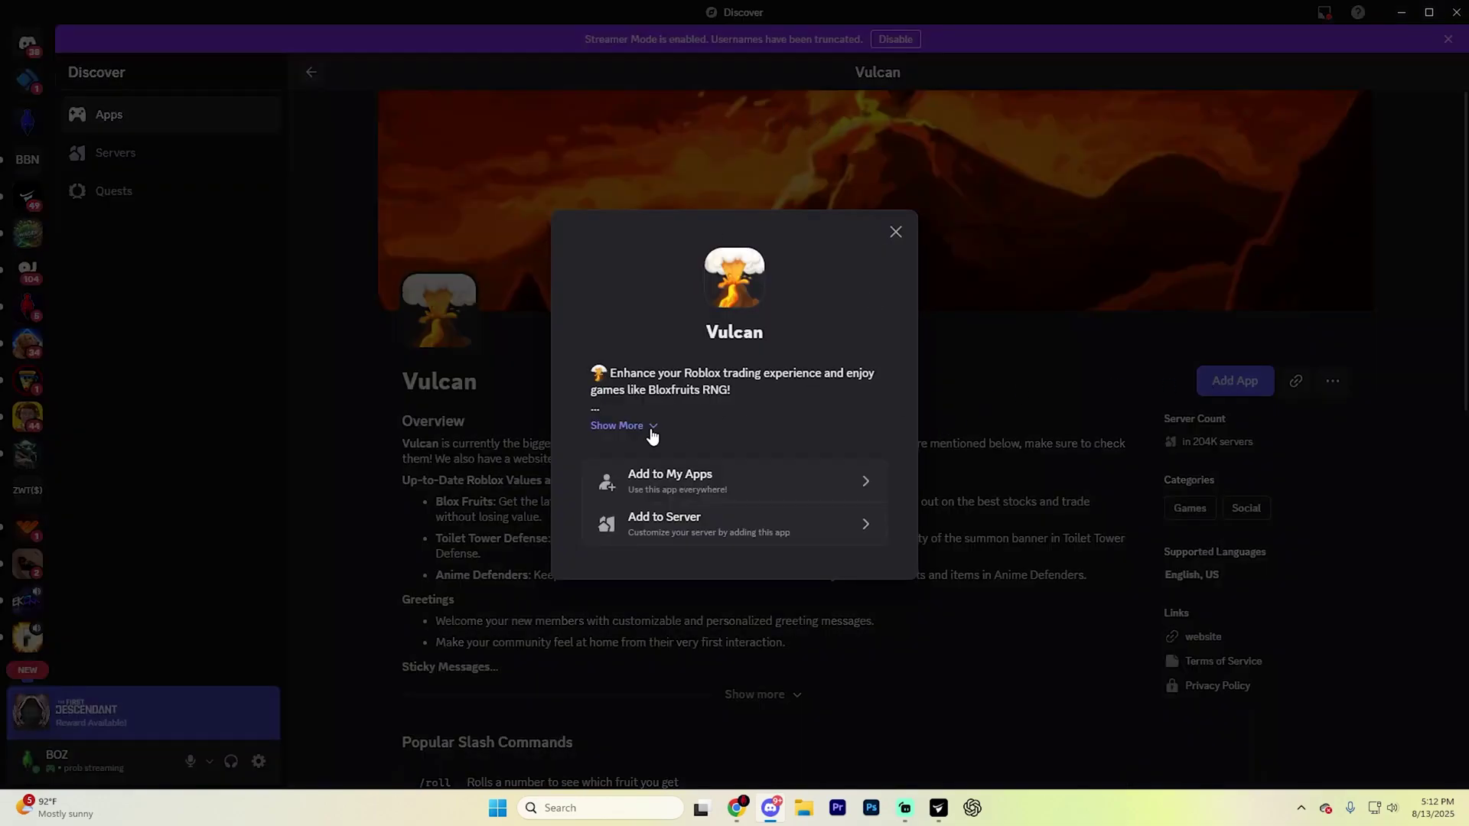
left_click(771, 535)
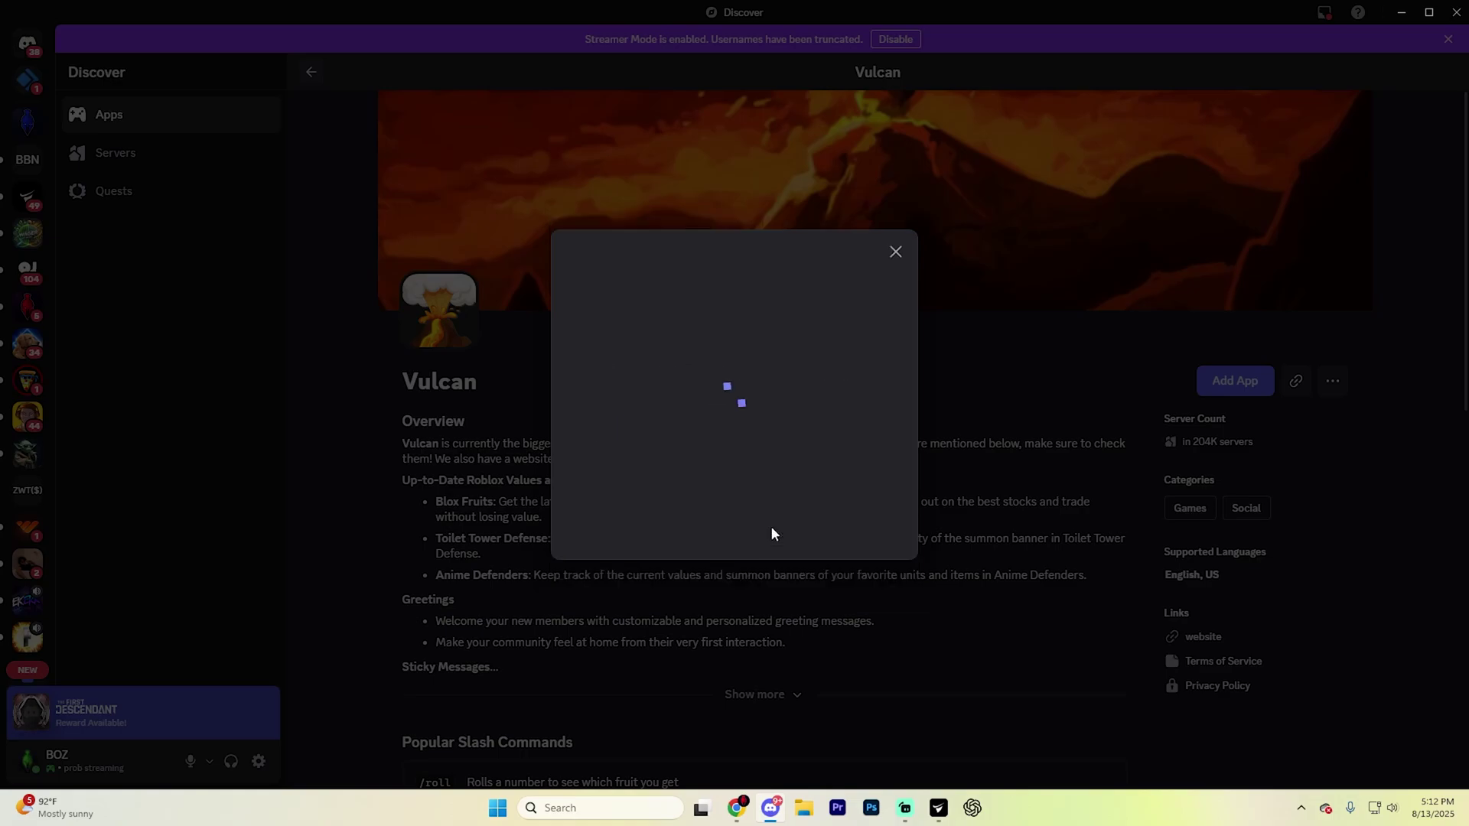
left_click(739, 513)
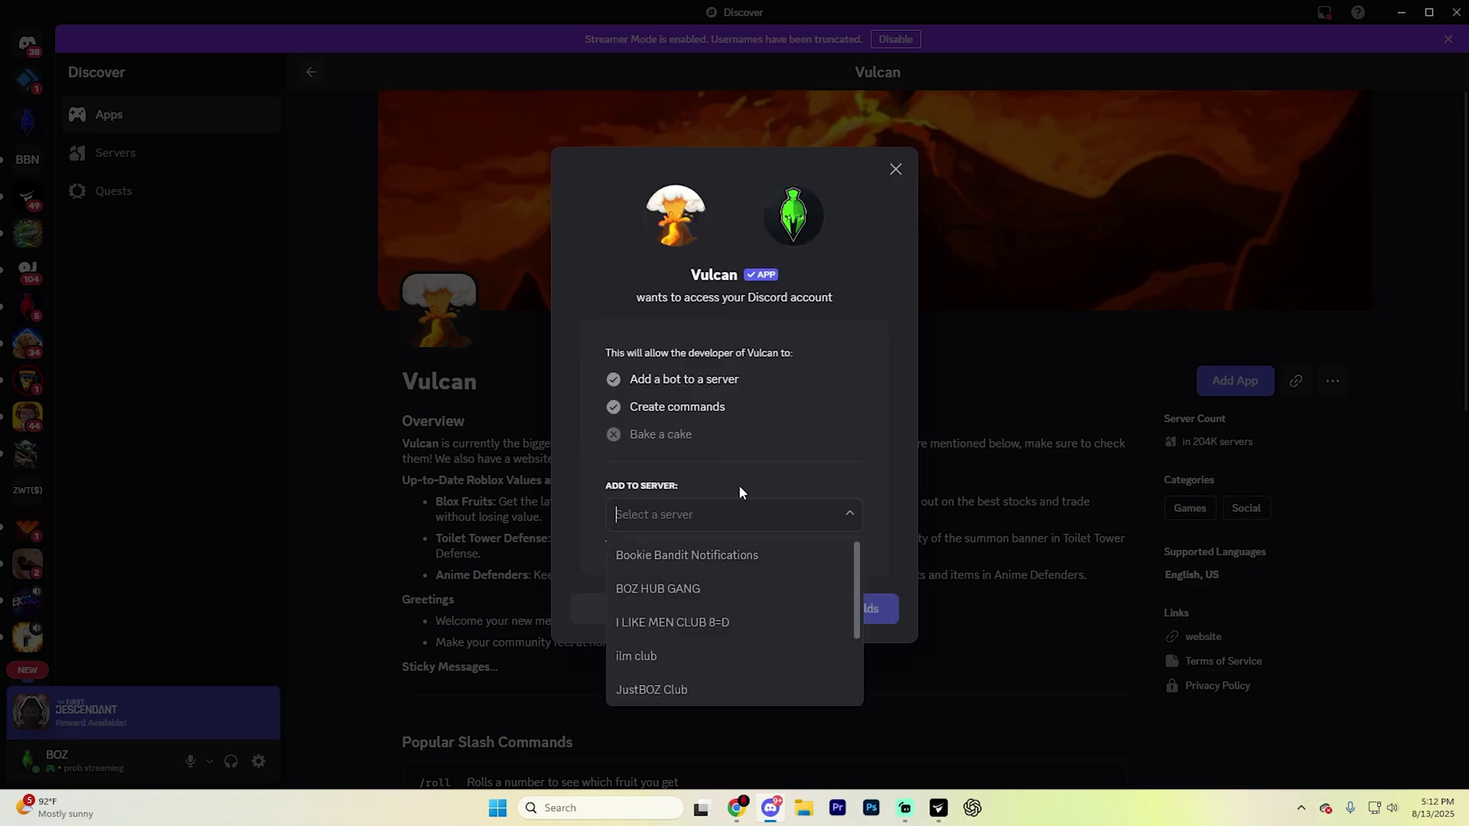
left_click(714, 694)
left_click(850, 608)
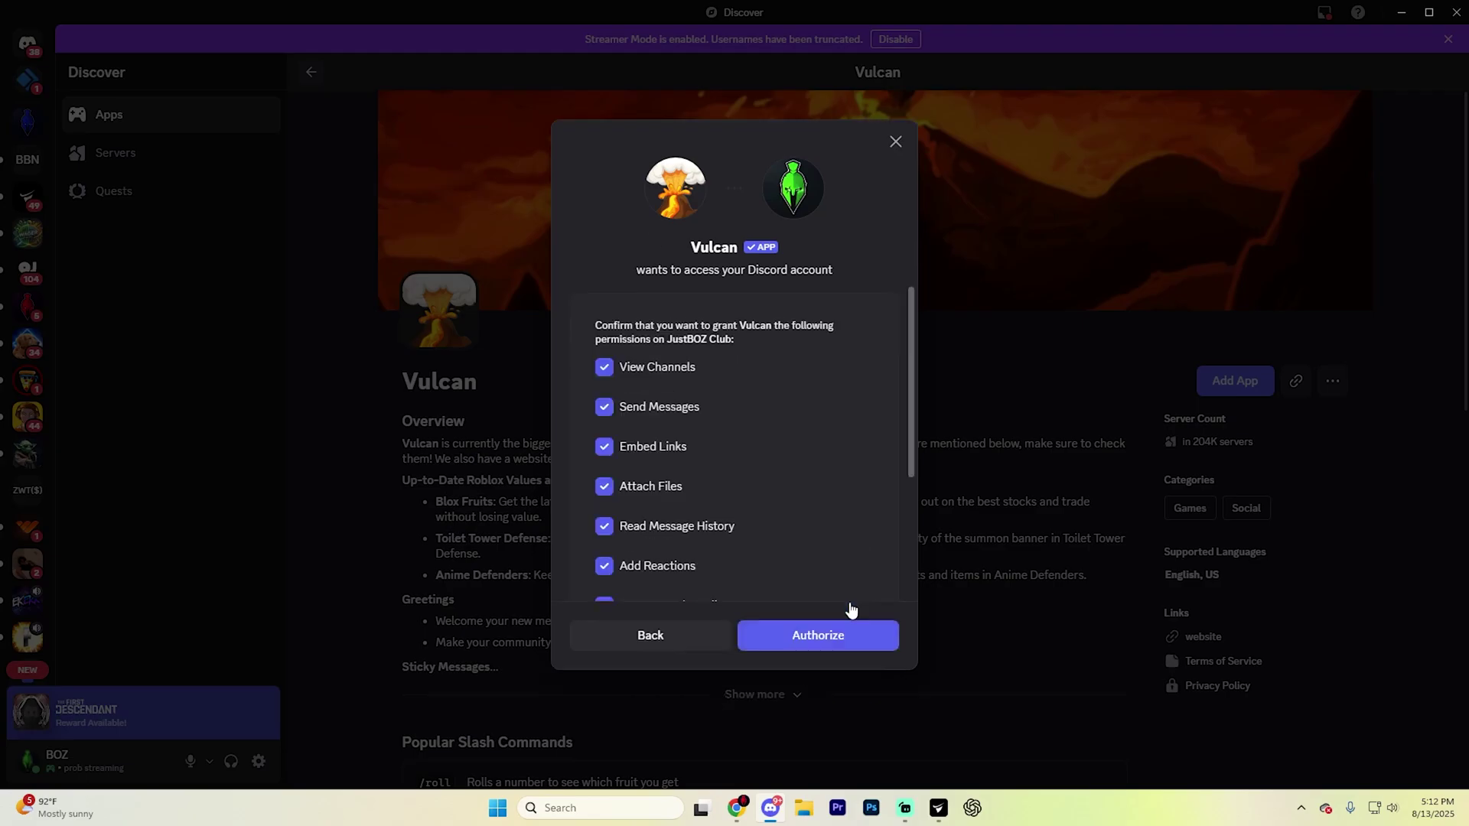
left_click(828, 642)
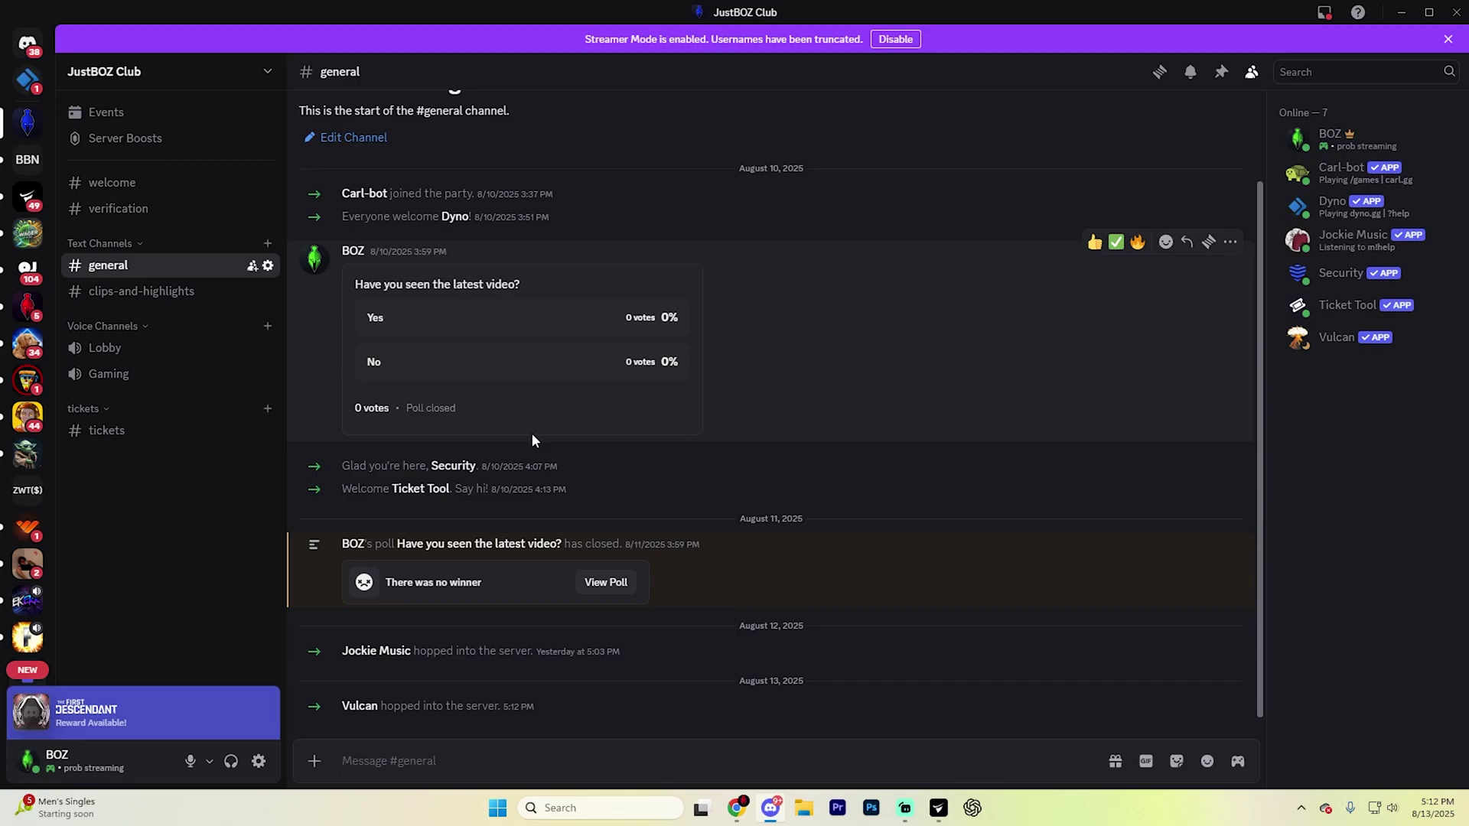
- Create a public text channel named grow-a-graden-alerts and move it into the Text Channels category below clips-and-highlights
left_click(215, 85)
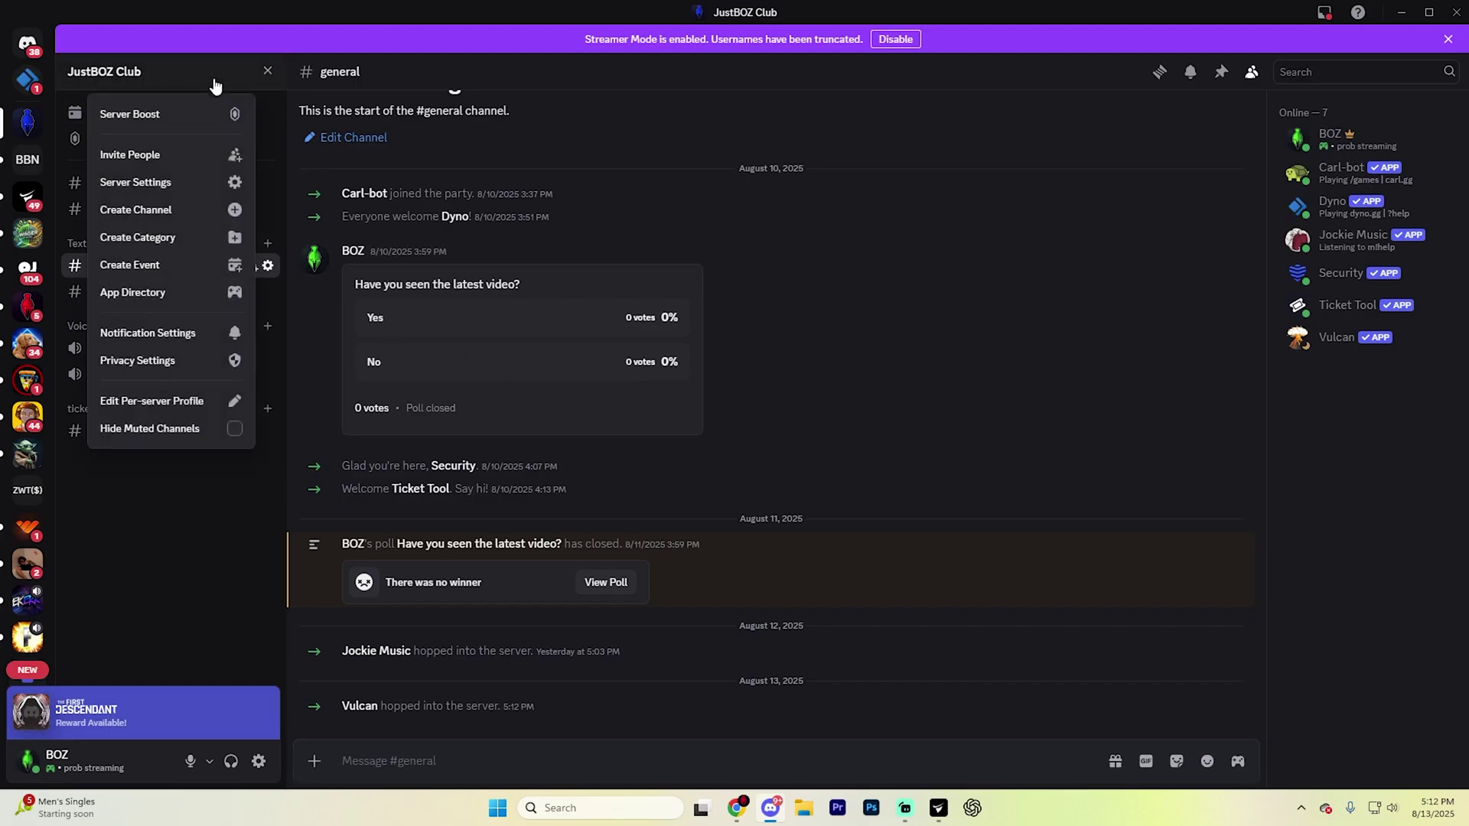
left_click(174, 210)
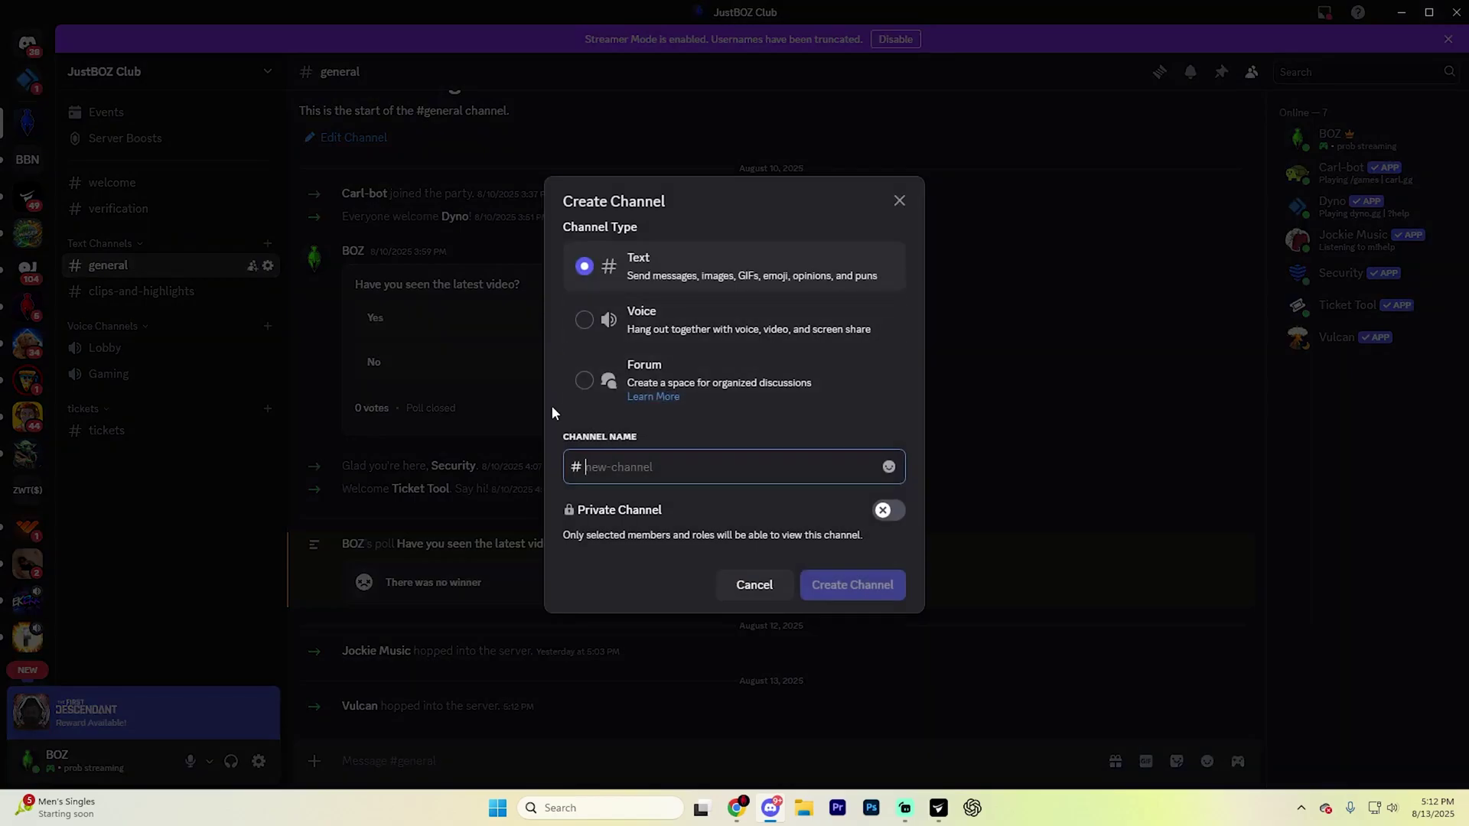
type("grow-a-graden-alerts")
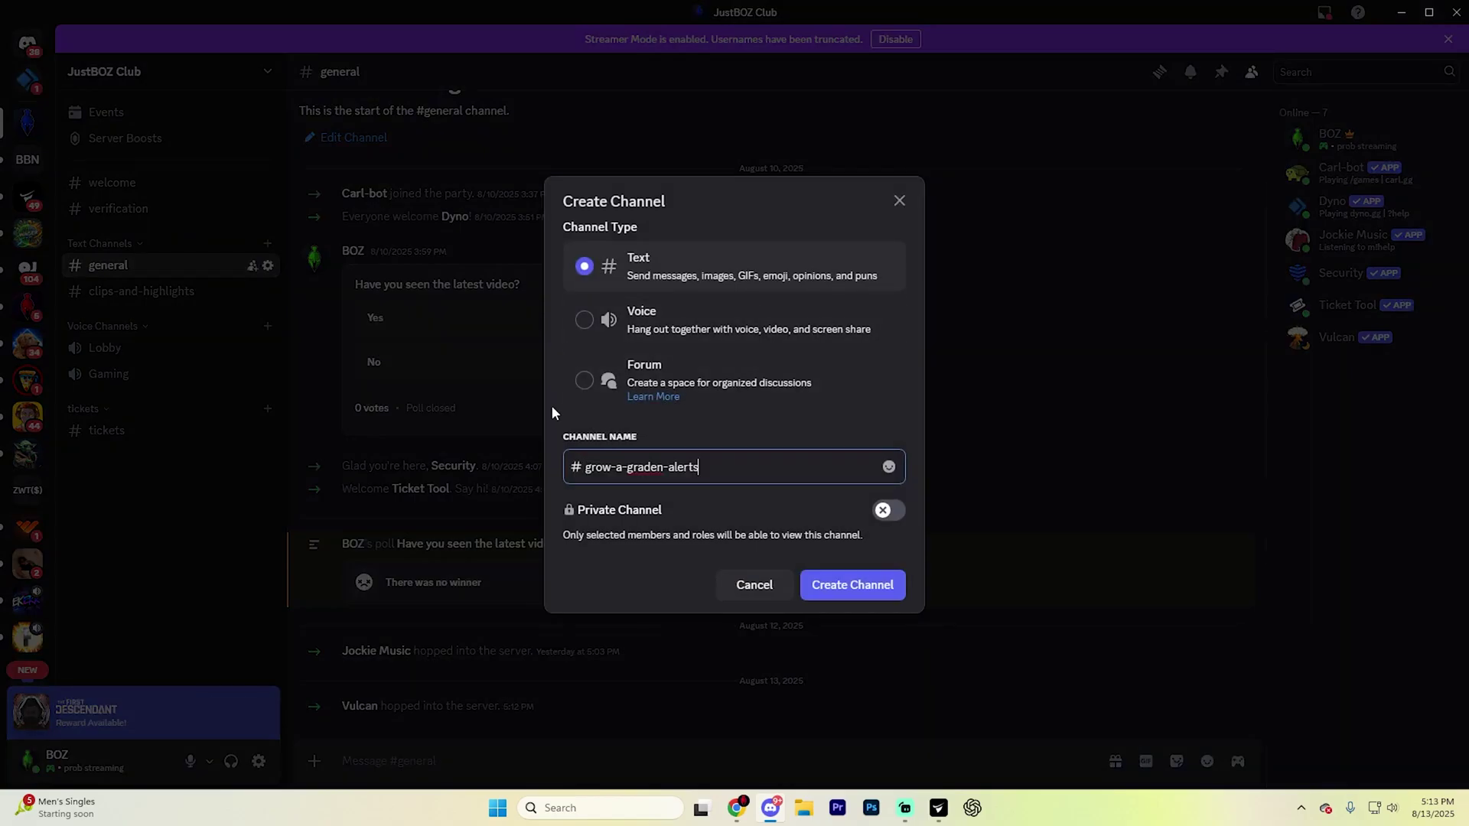
left_click(837, 596)
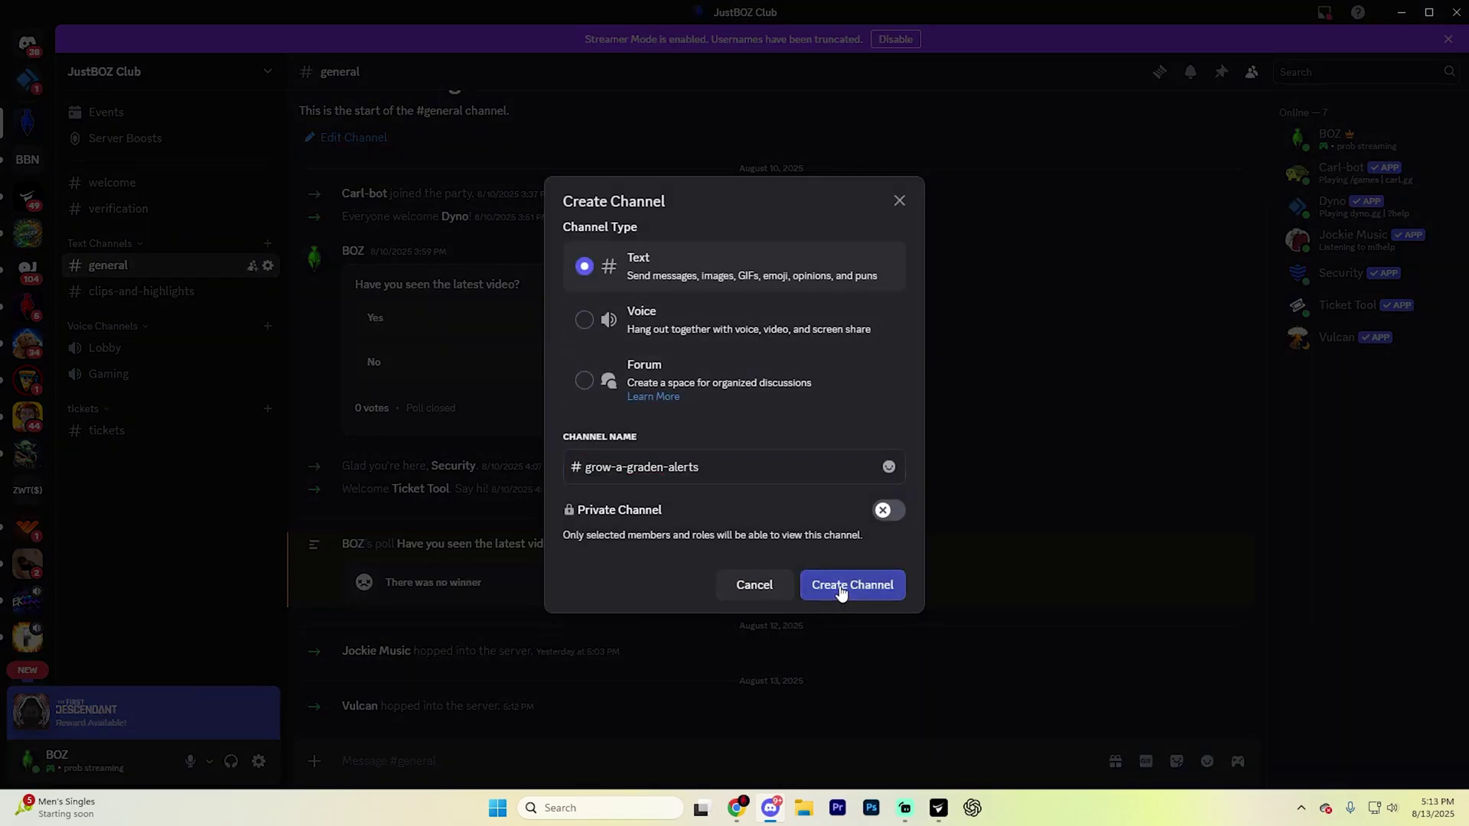
left_click_drag(176, 237, 170, 341)
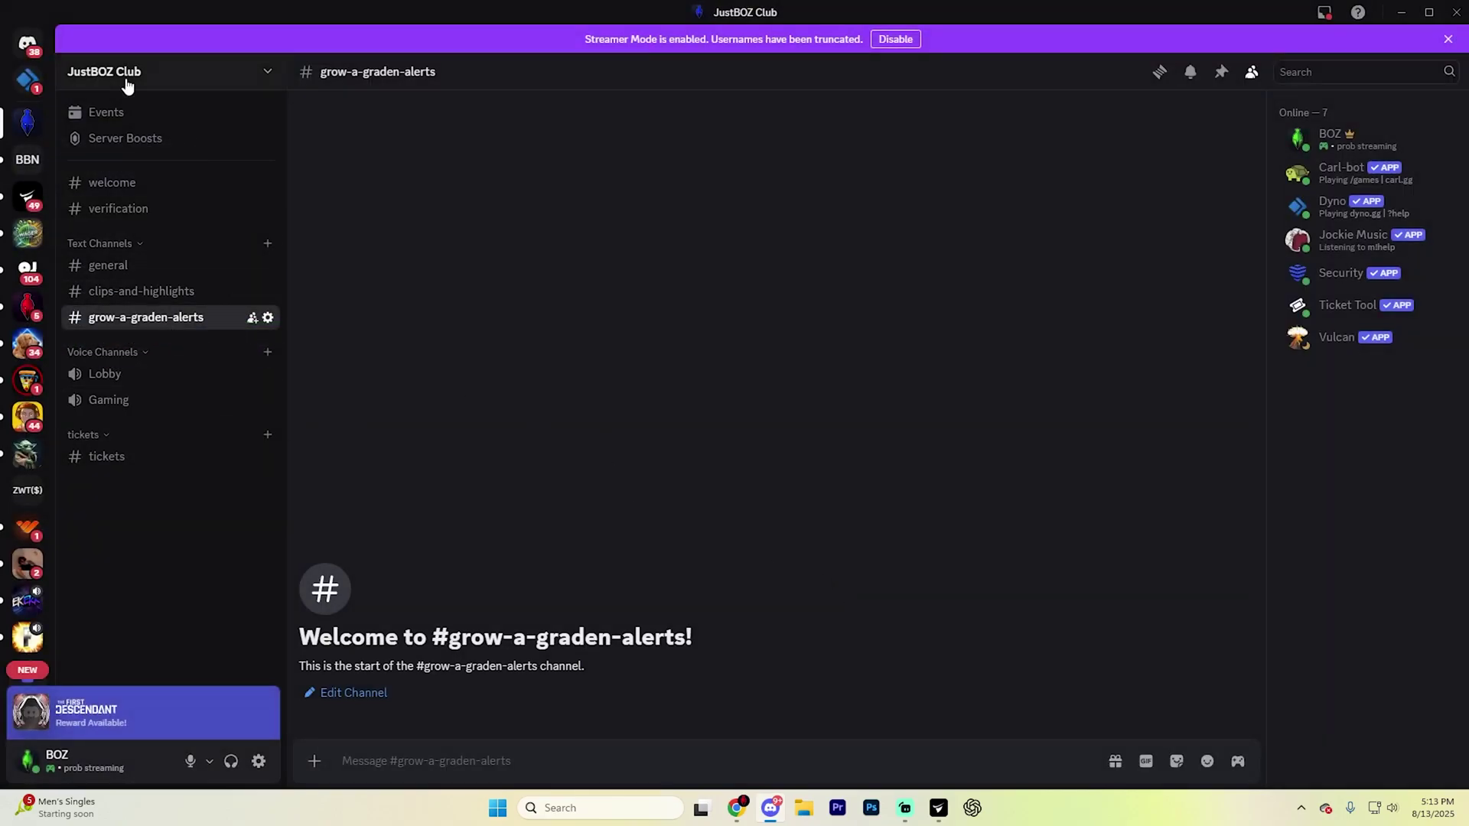
- Add the Vulcan role to the channel permissions of grow-a-graden-alerts
left_click(268, 320)
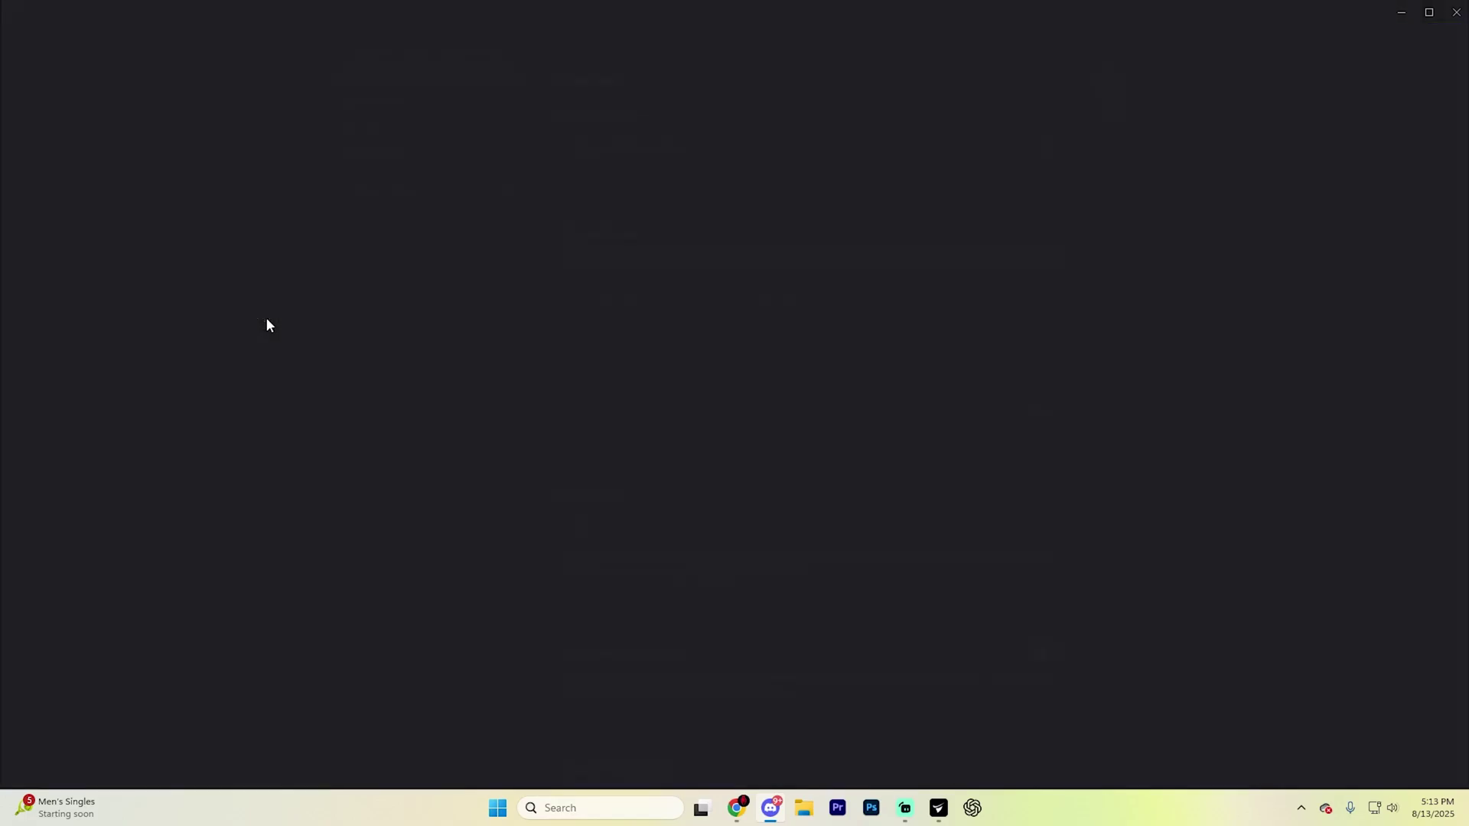
left_click(373, 103)
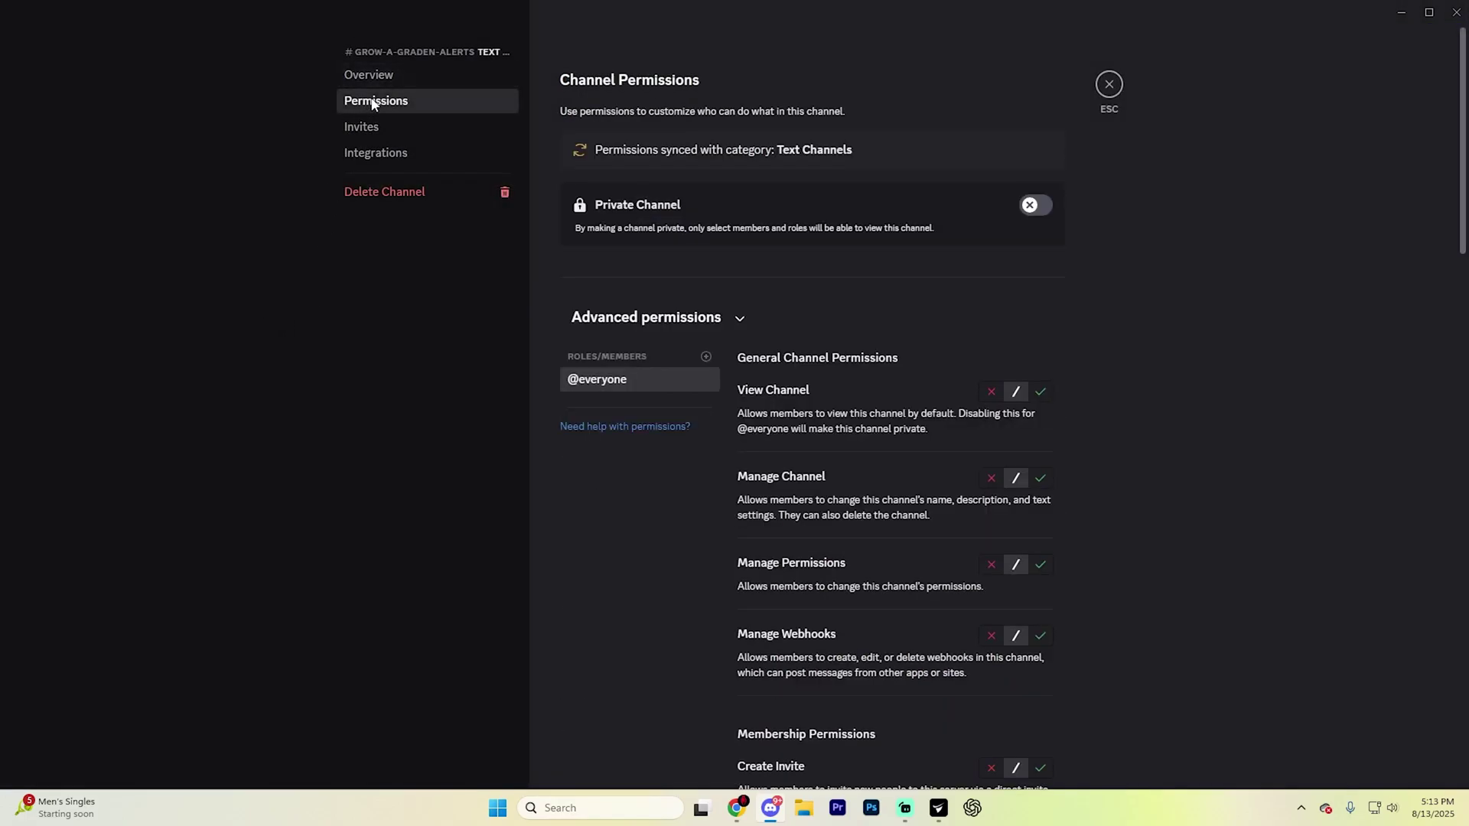
left_click(707, 357)
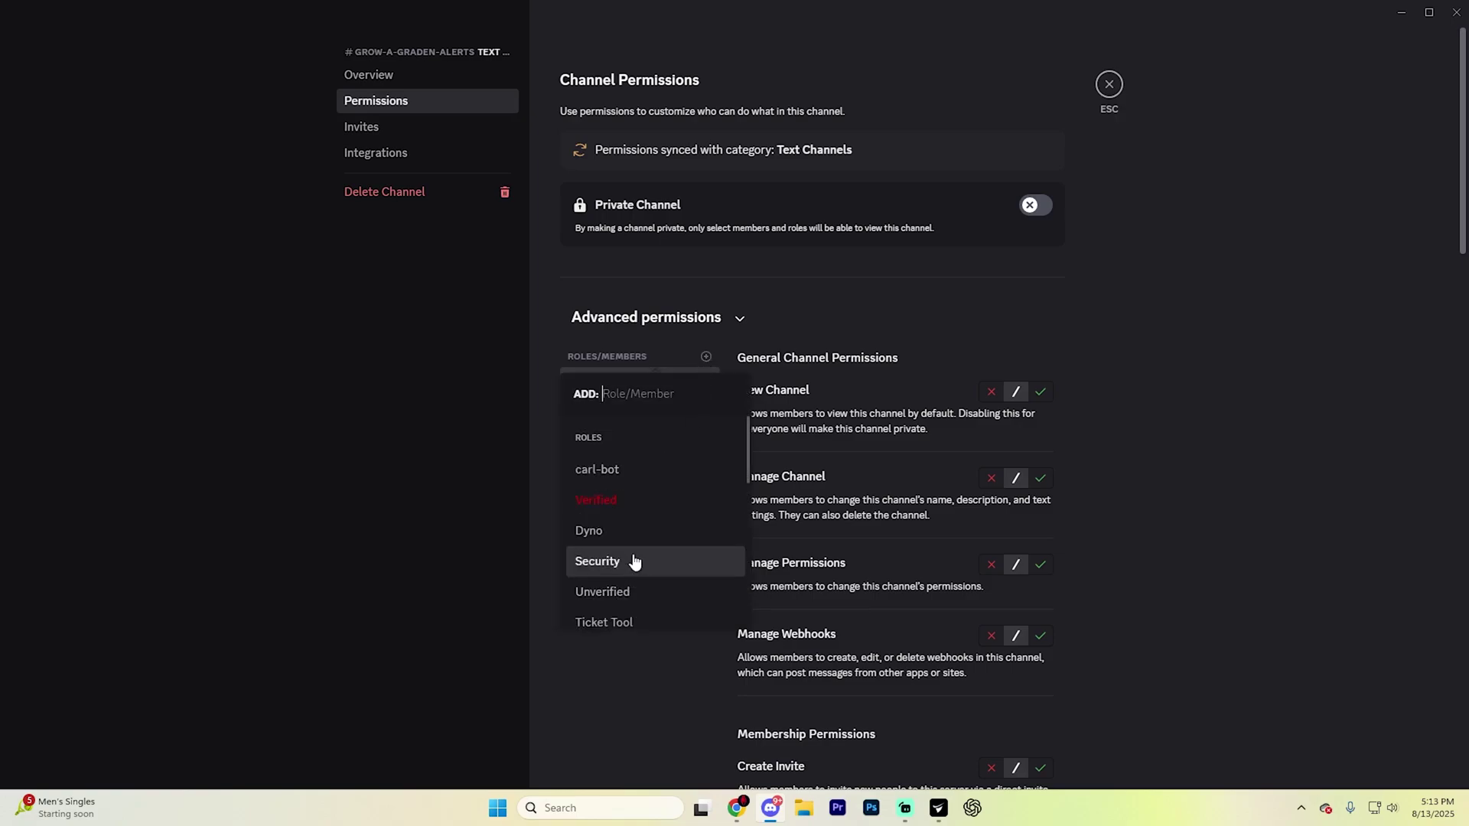
scroll(638, 561, "down", 3)
left_click(616, 496)
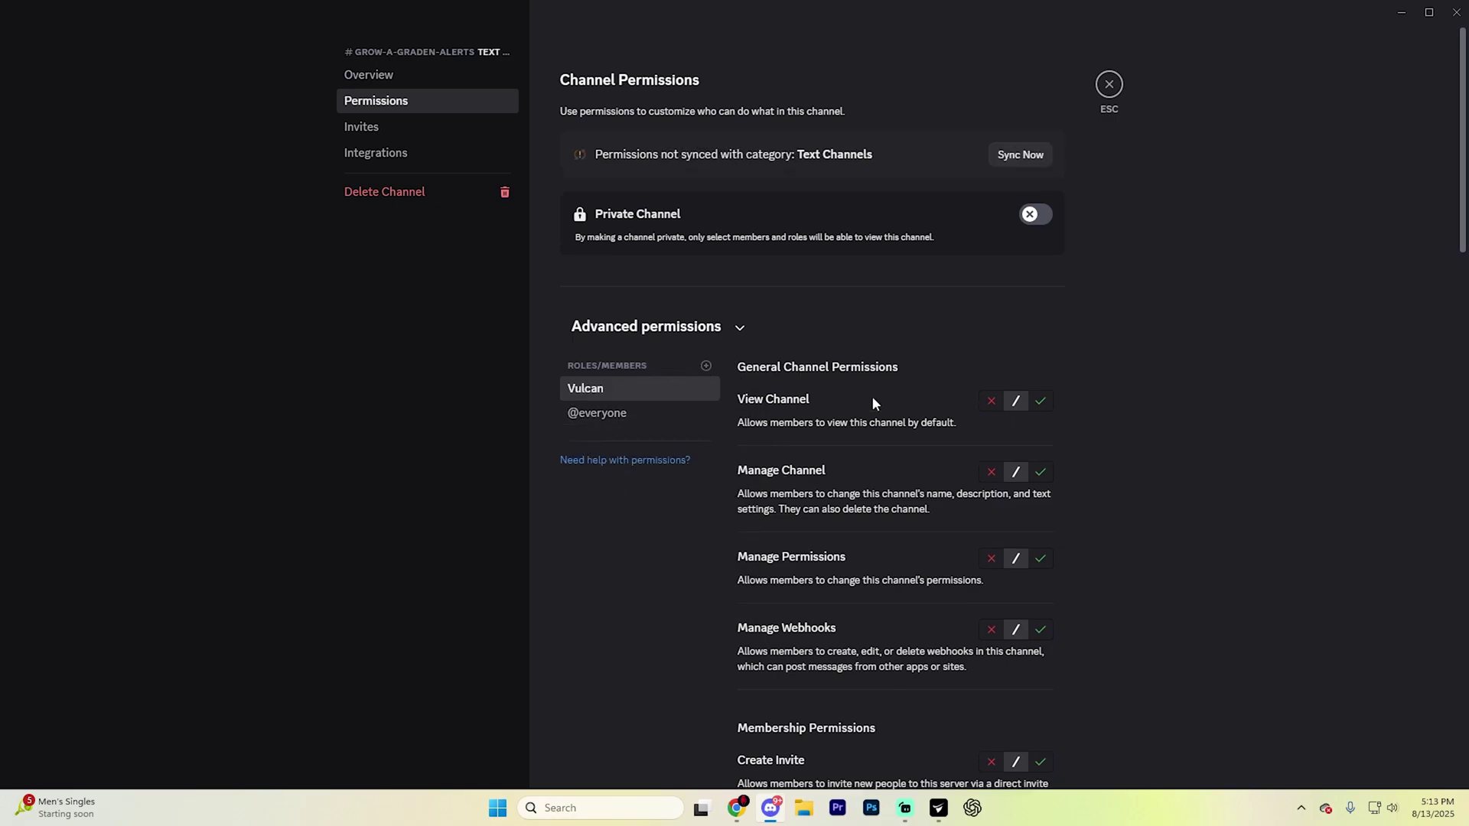
- Allow Manage Webhooks for Vulcan in this channel, save the changes and leave the channel settings
scroll(794, 503, "down", 2)
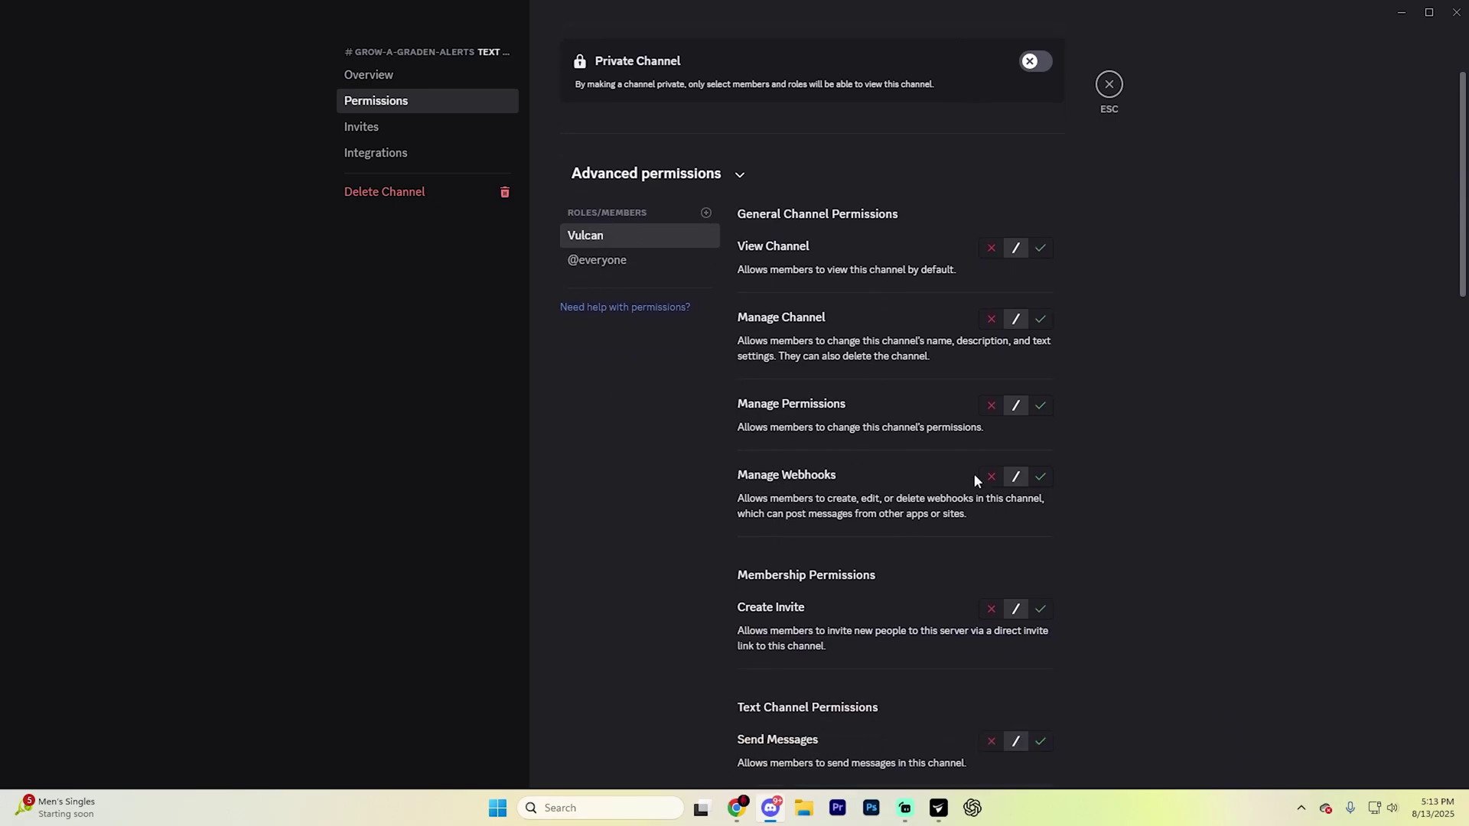
left_click(1040, 478)
left_click(1031, 755)
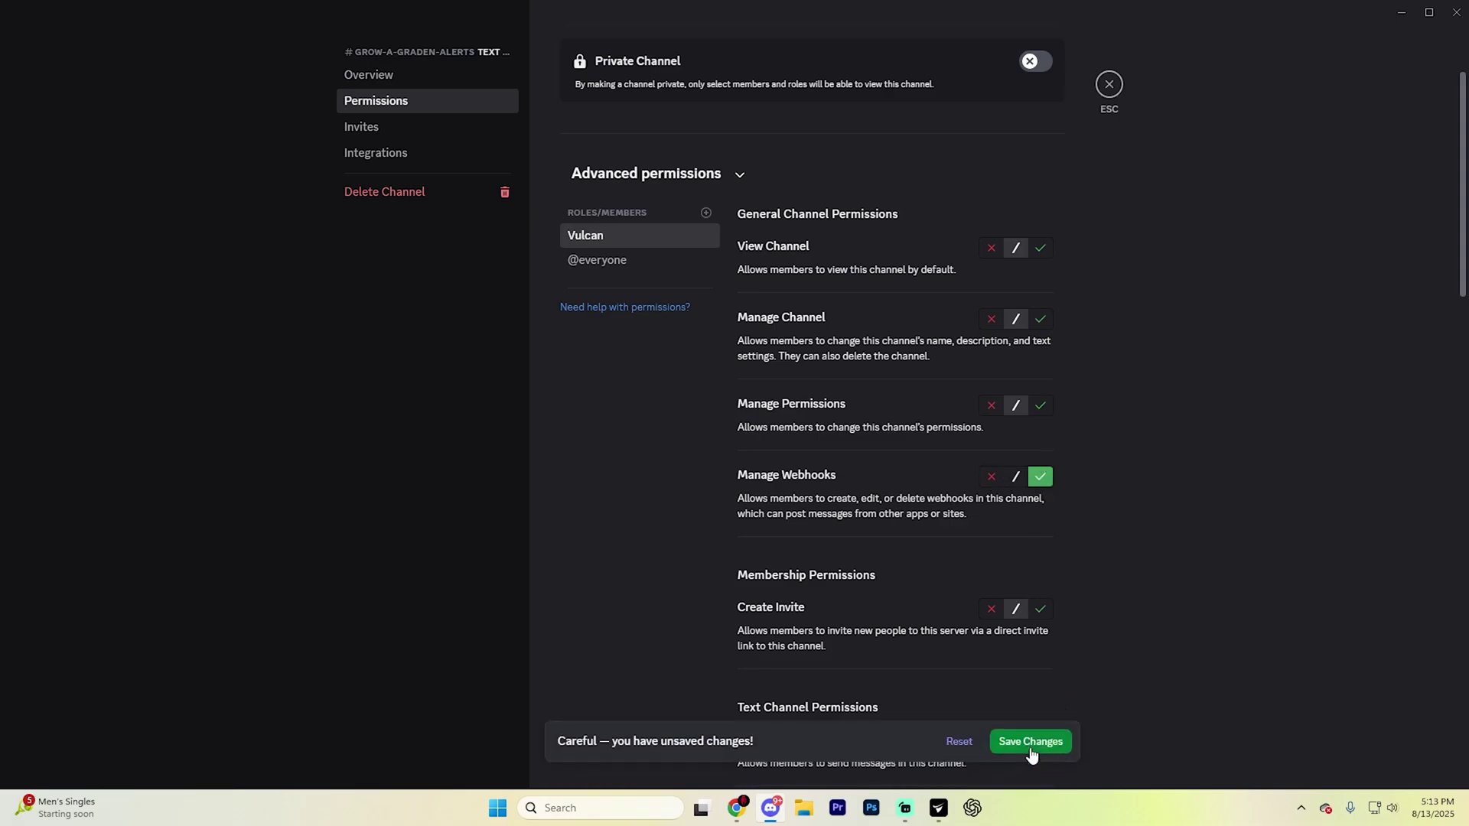
key("Escape")
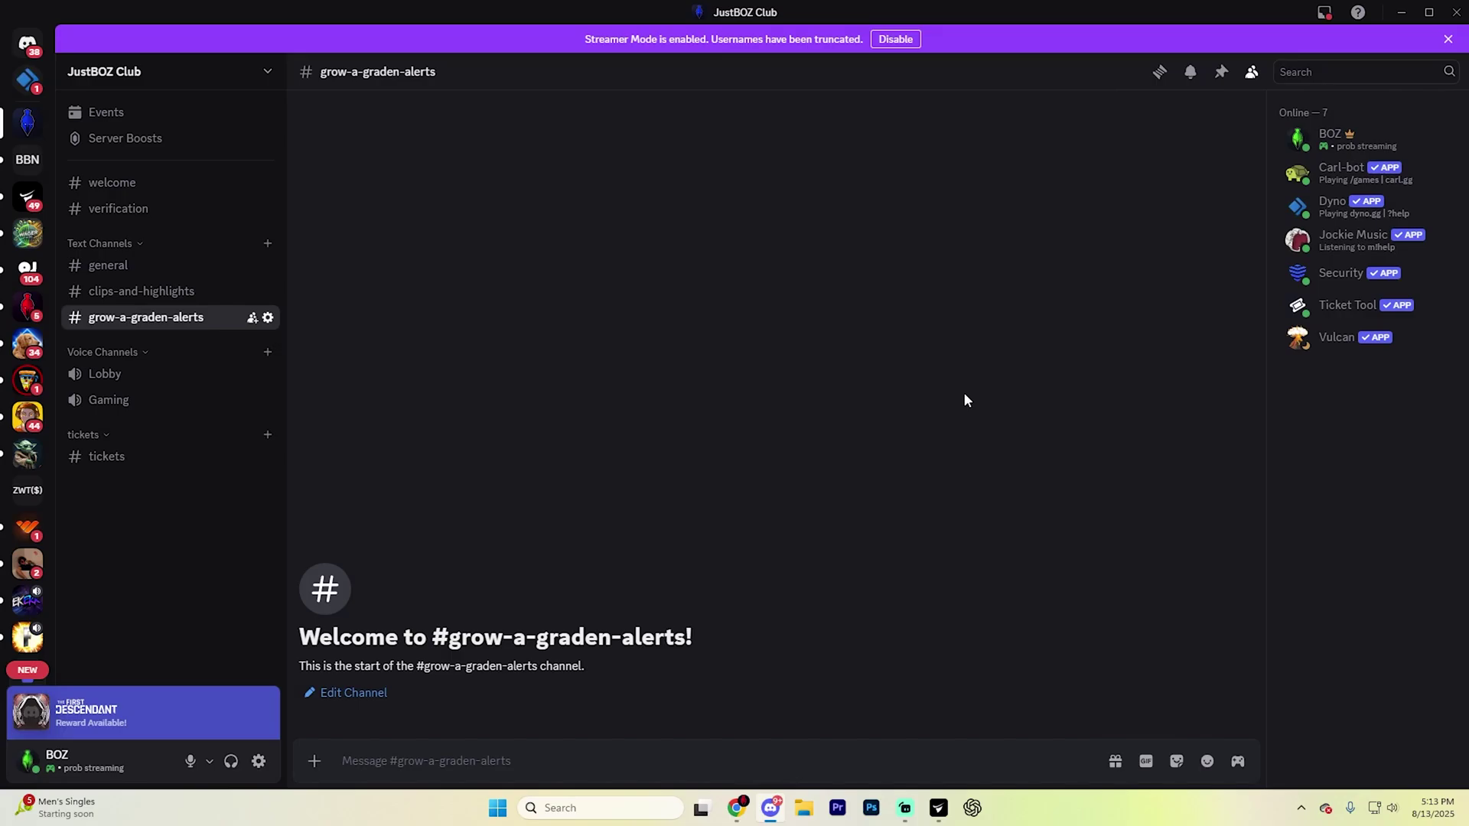
left_click(526, 753)
type("/stocka")
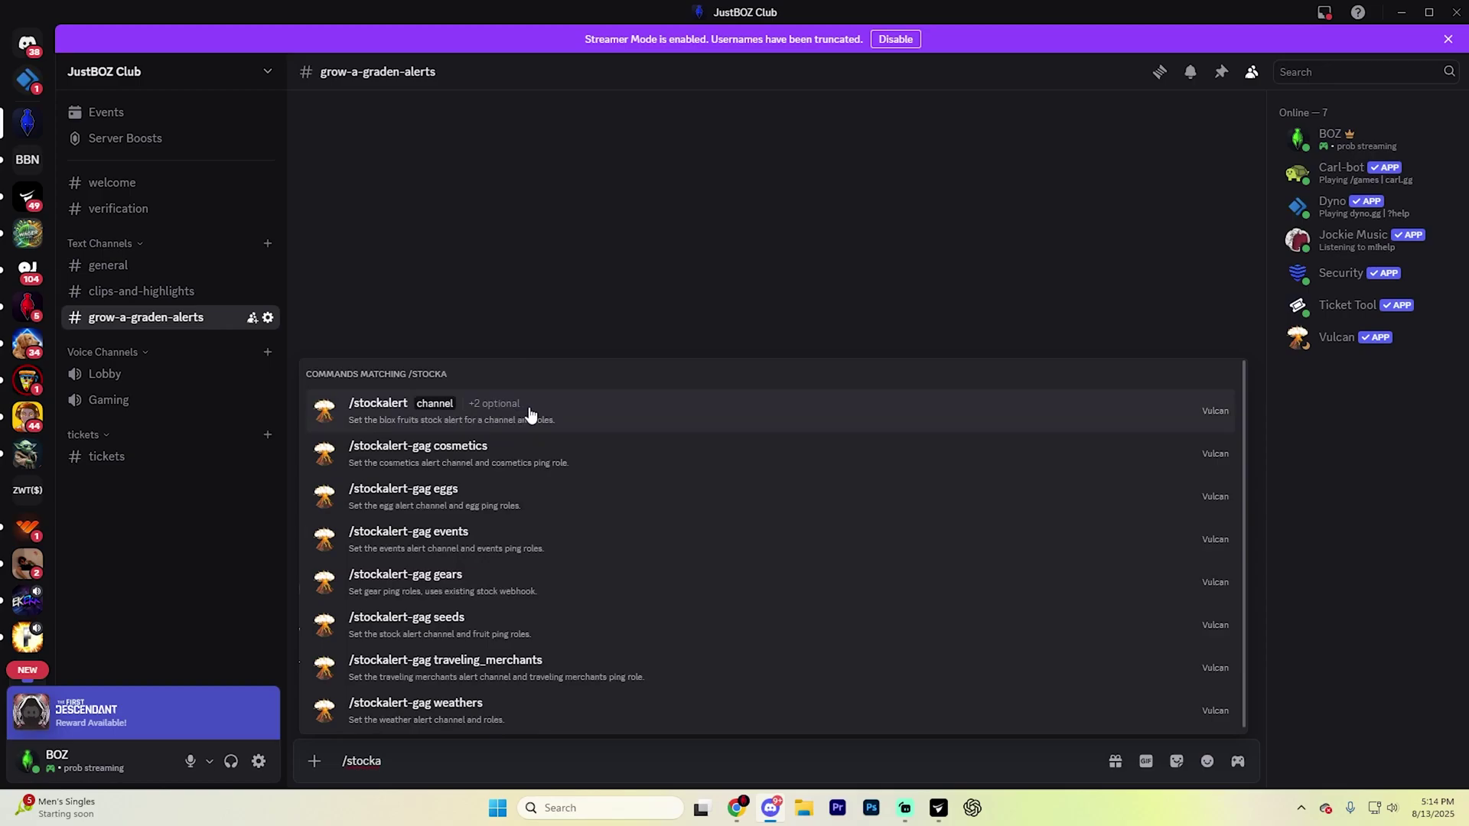
left_click(528, 413)
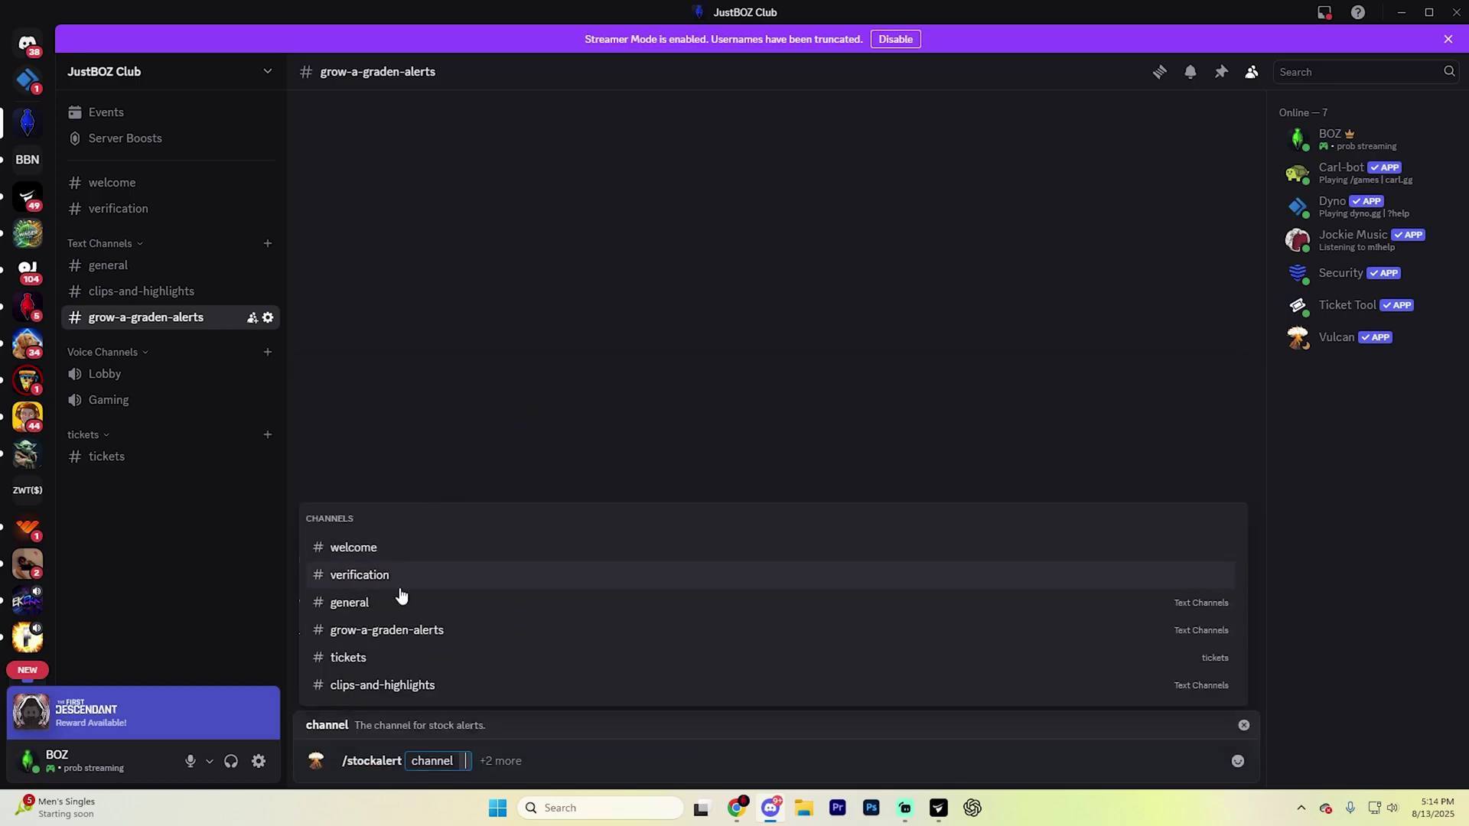
left_click(400, 632)
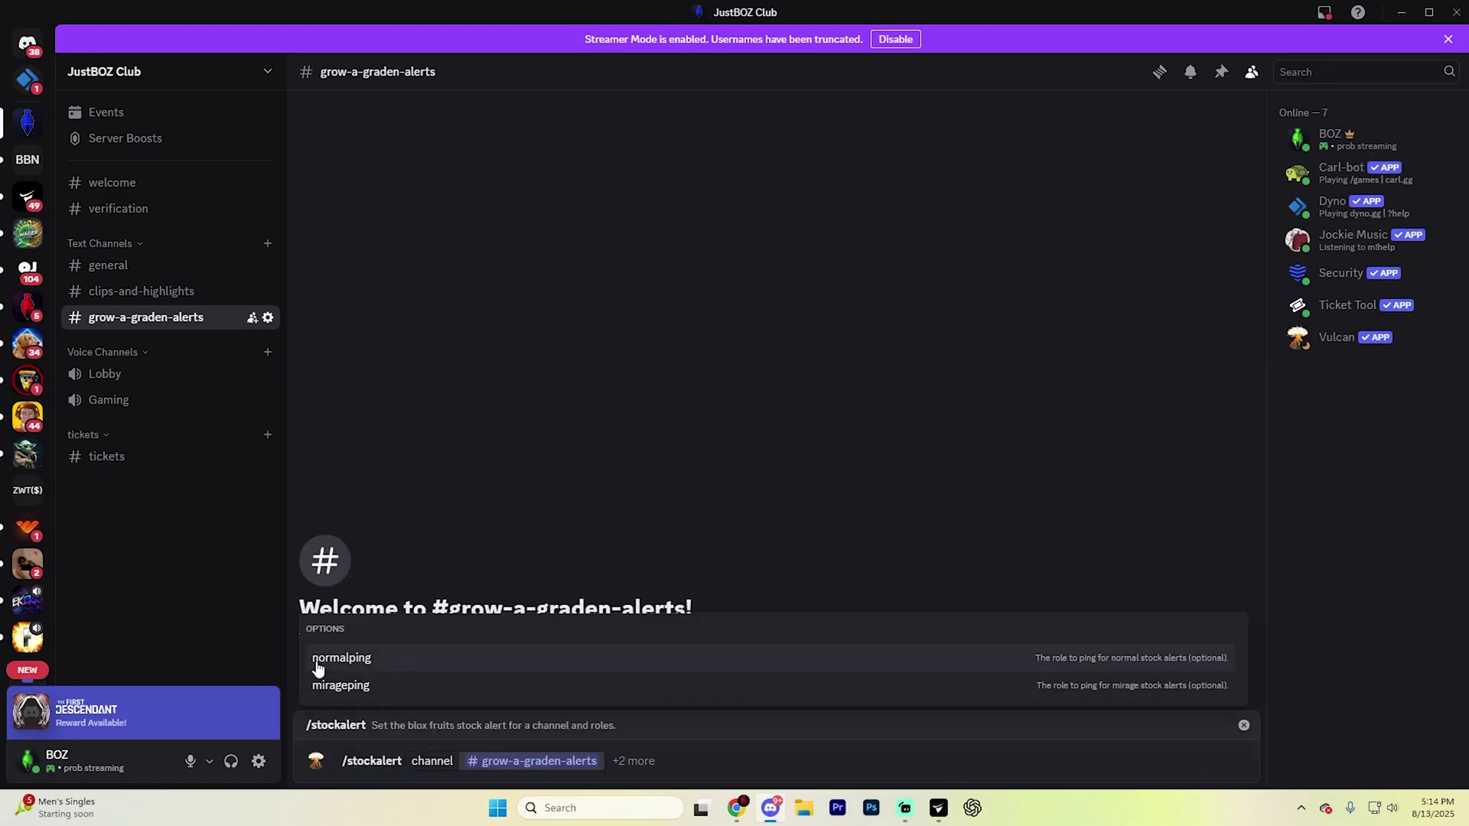
left_click(403, 667)
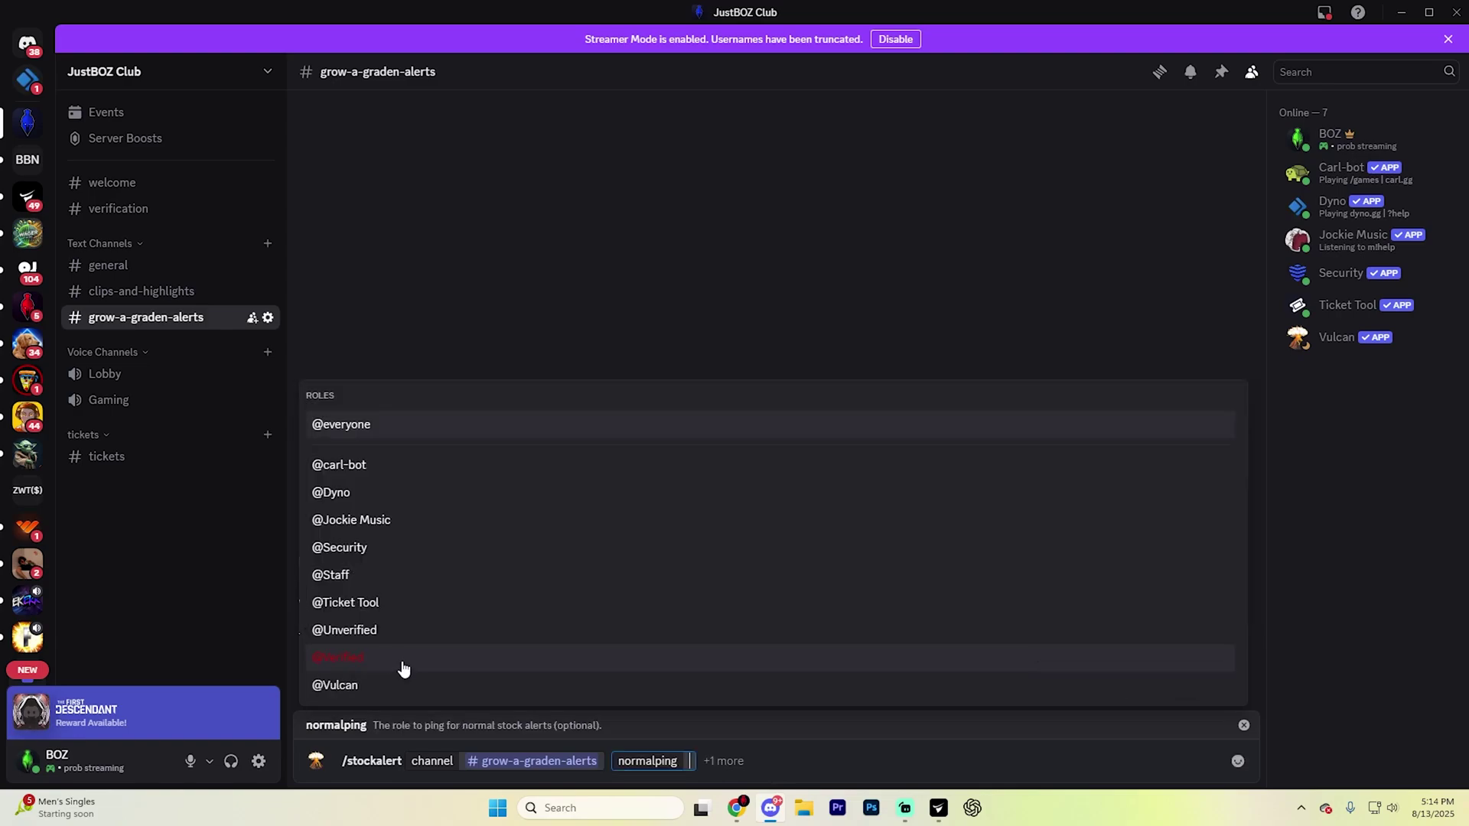
left_click(383, 436)
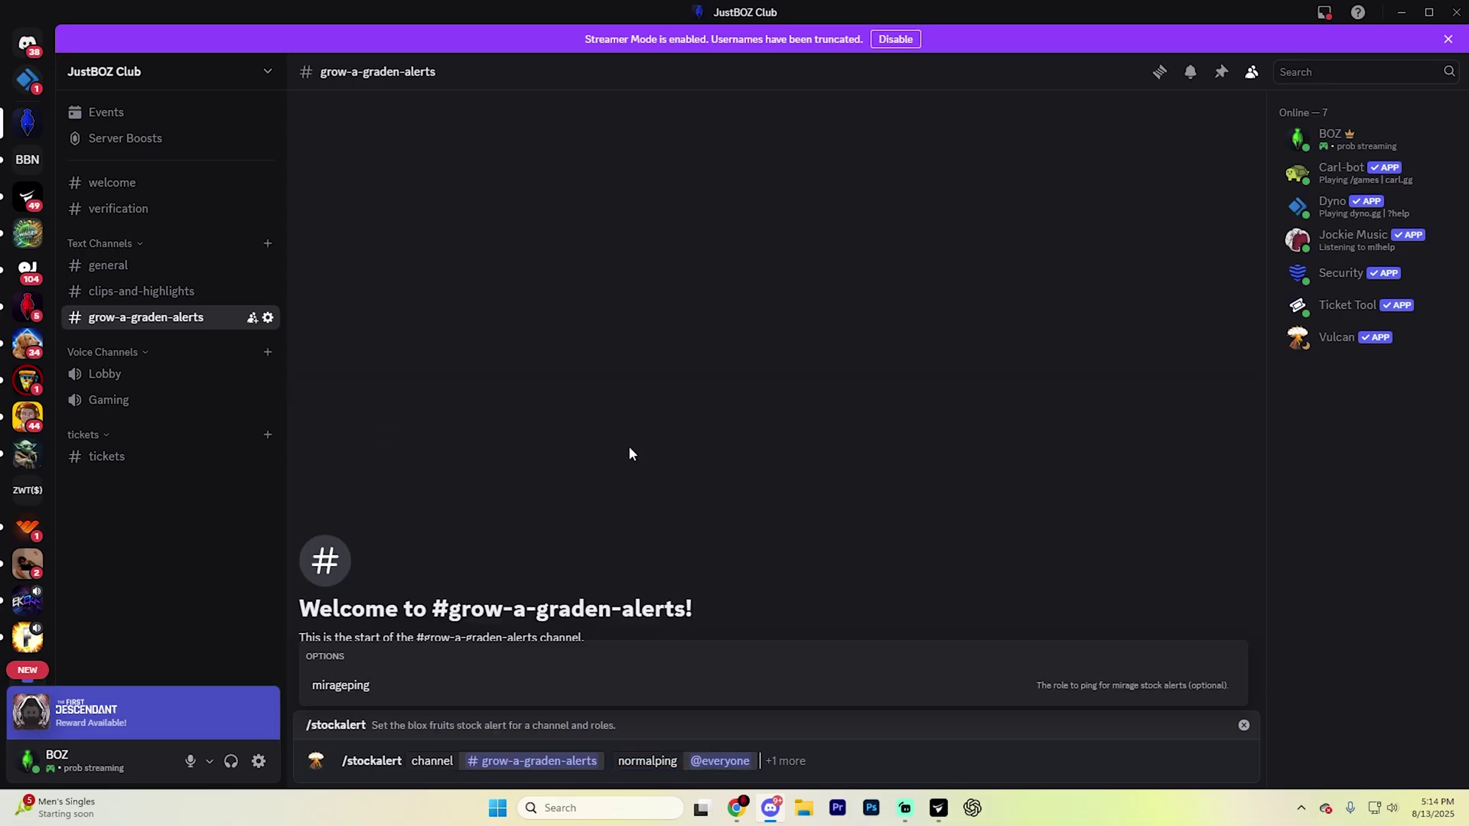
key("Return")
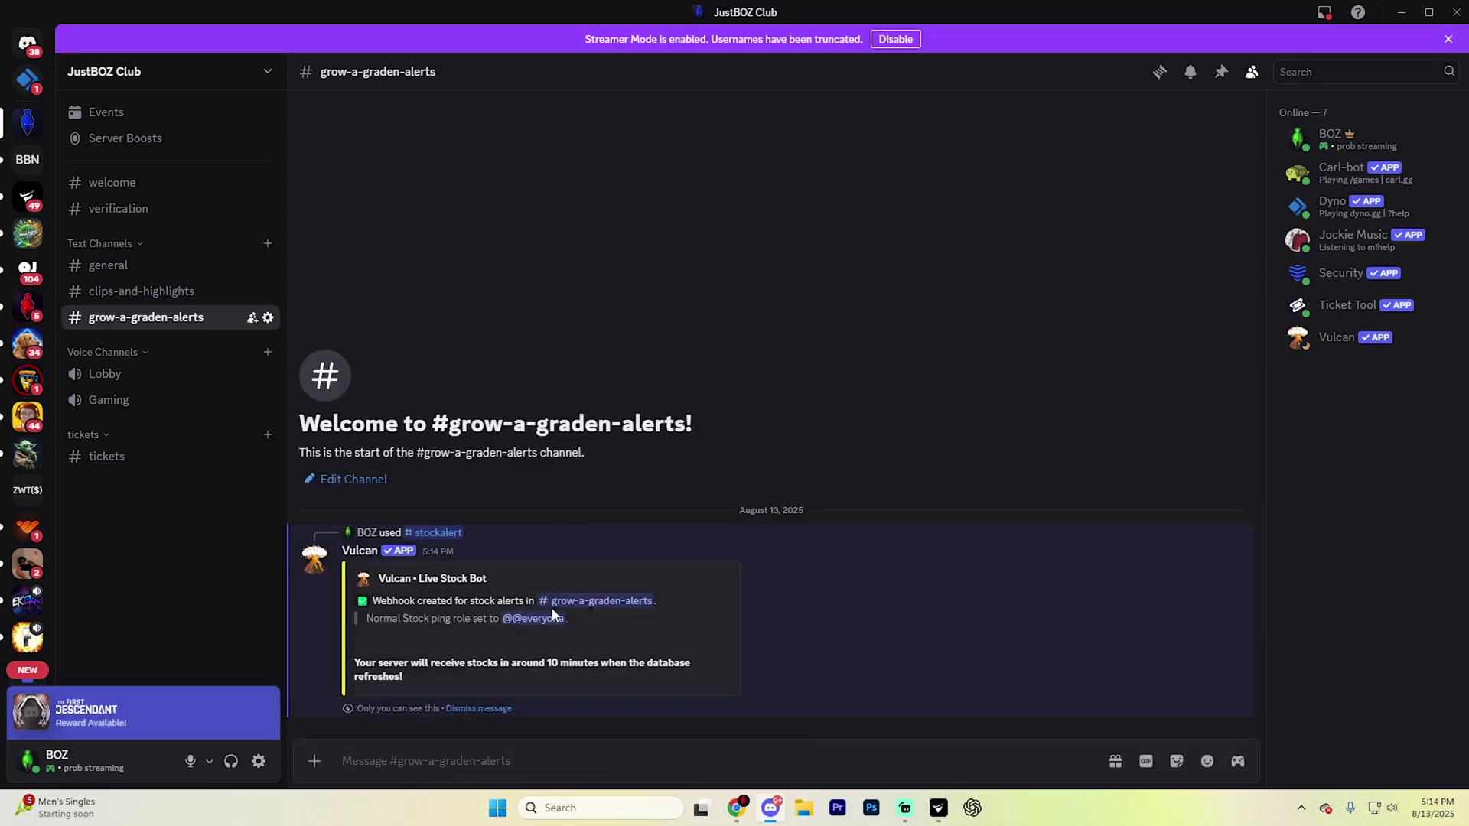
mouse_move(536, 644)
left_mouse_down()
mouse_move(501, 661)
mouse_move(528, 662)
left_mouse_up()
left_click(501, 661)
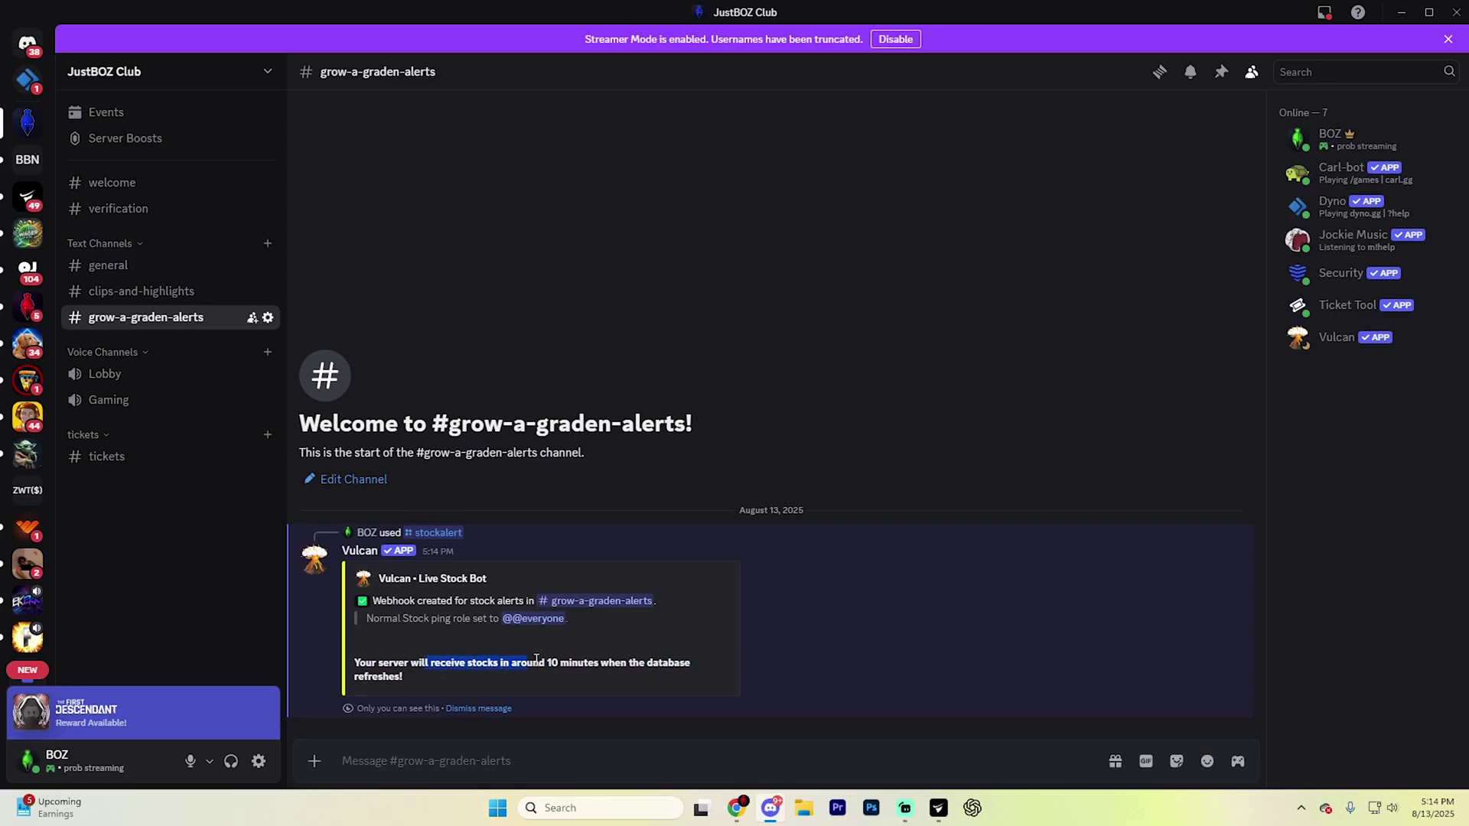
left_click(562, 665)
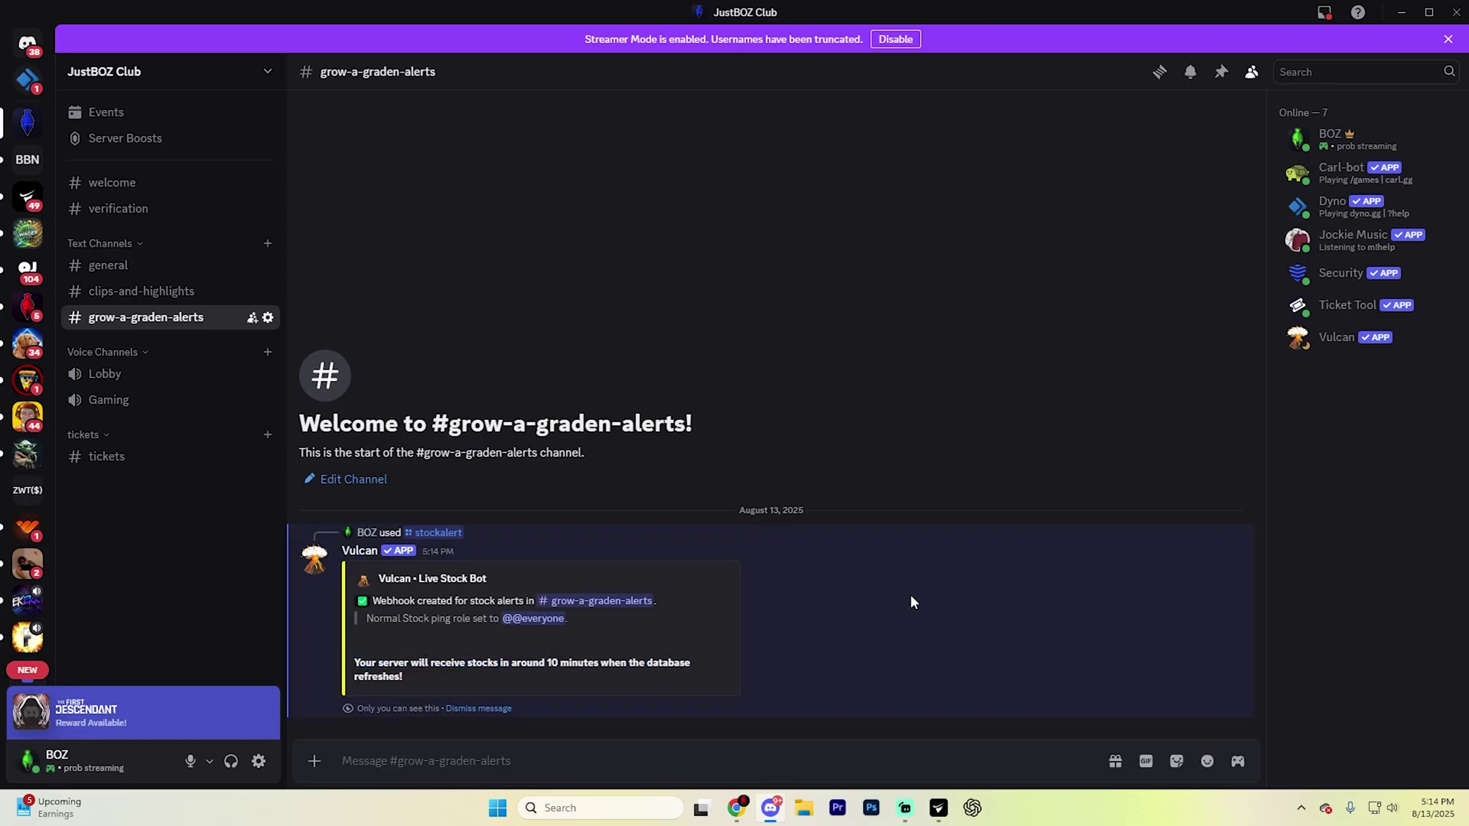
- Look up the available slash commands matching /stock in the grow-a-graden-alerts channel, then close the suggestions
left_click(533, 771)
type("/stock")
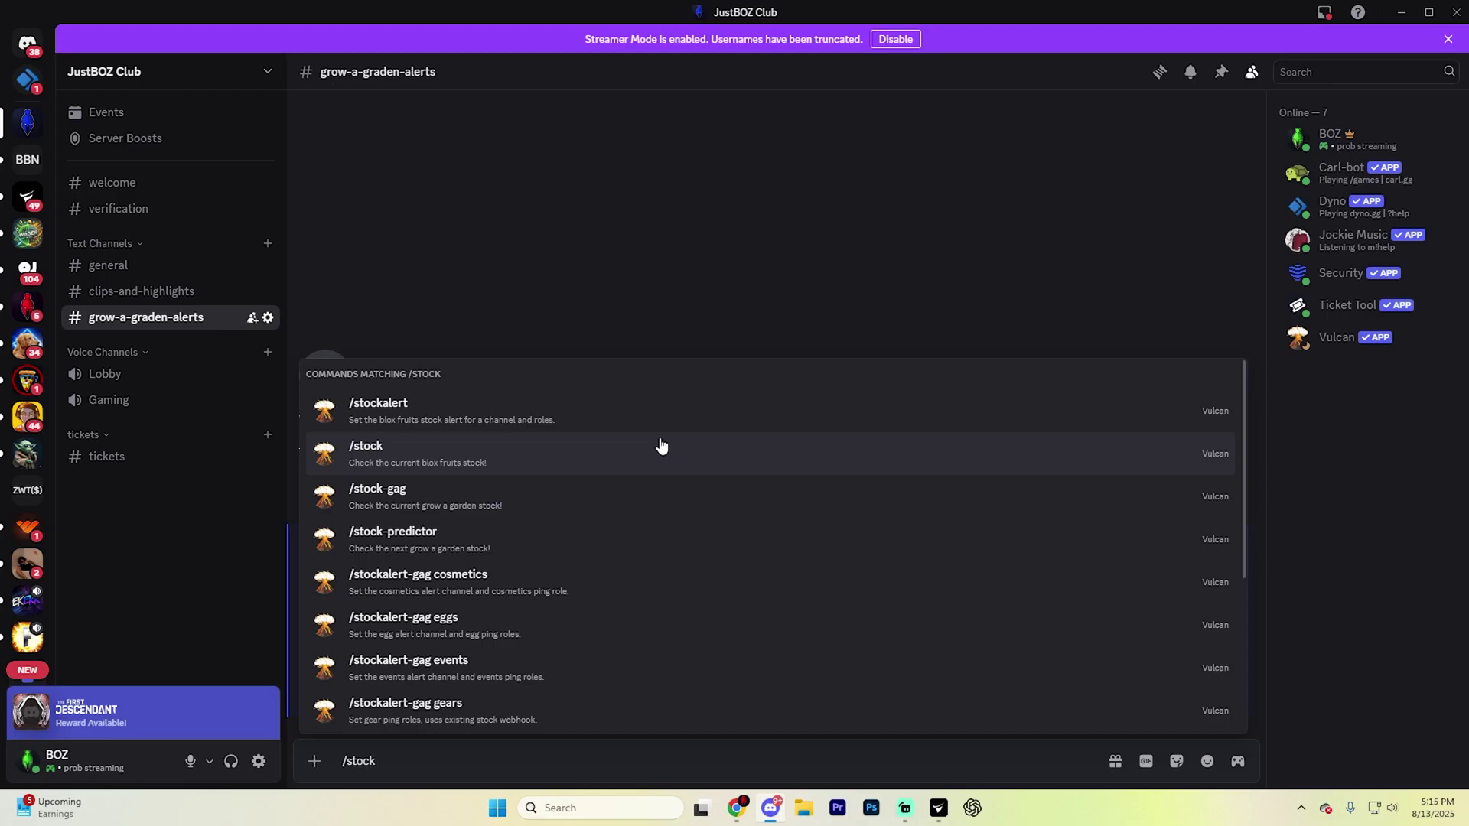
left_click(799, 312)
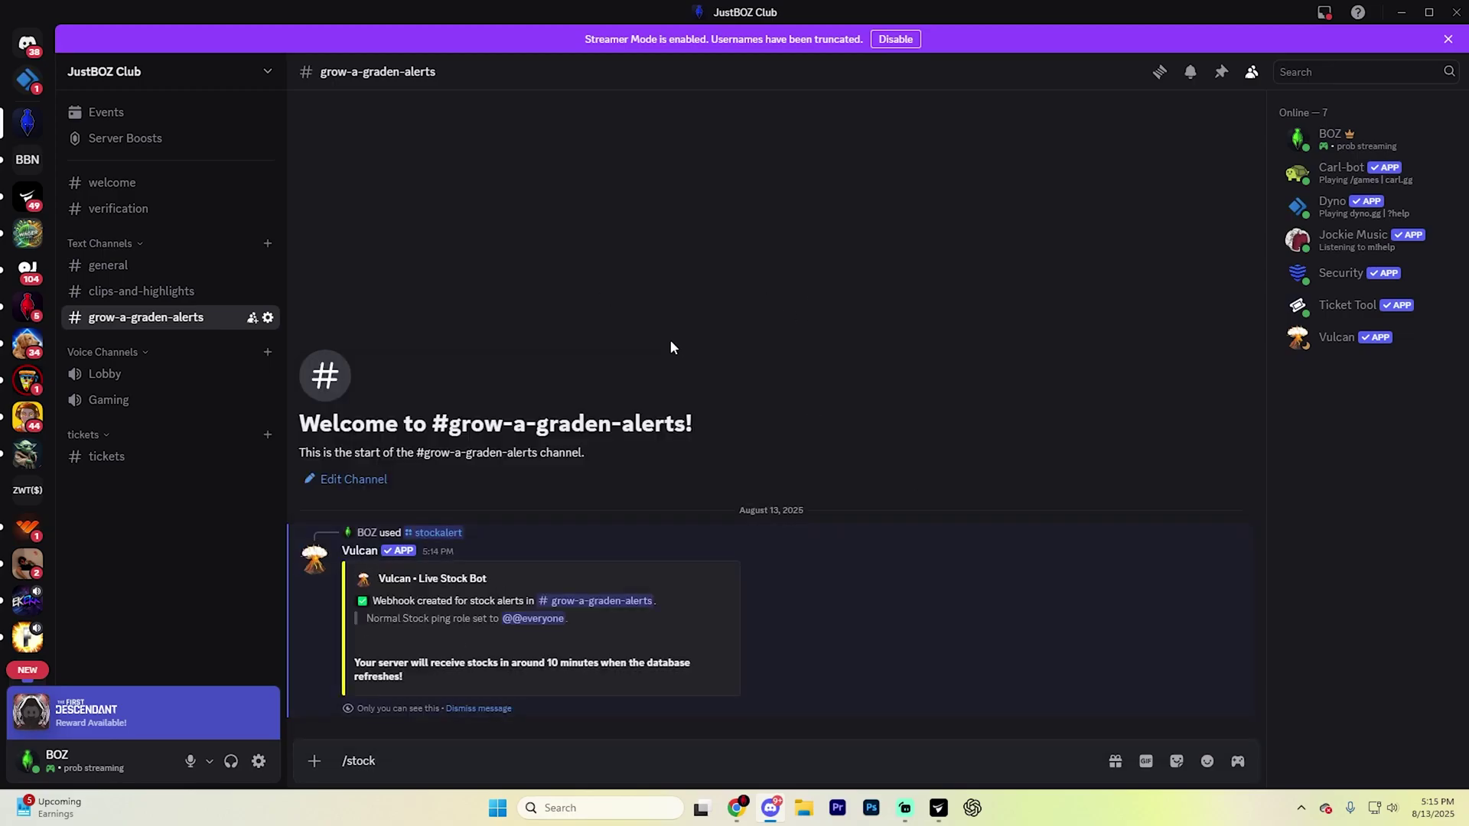